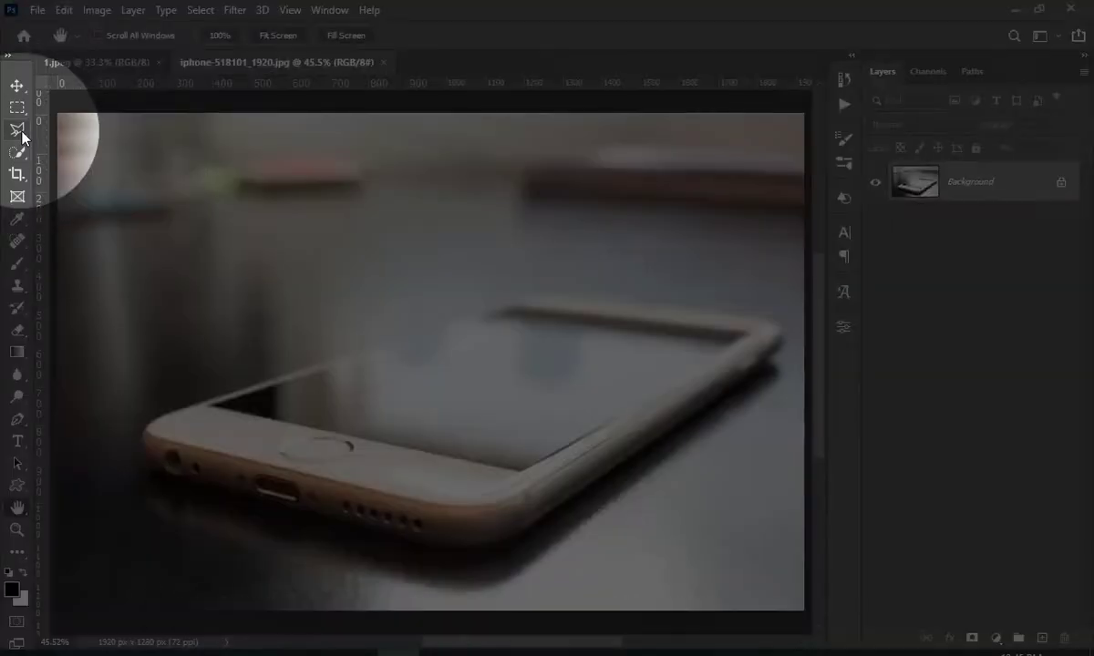
Choose the Polygonal Lasso Tool from the toolbar's lasso flyout.
left_click(21, 137)
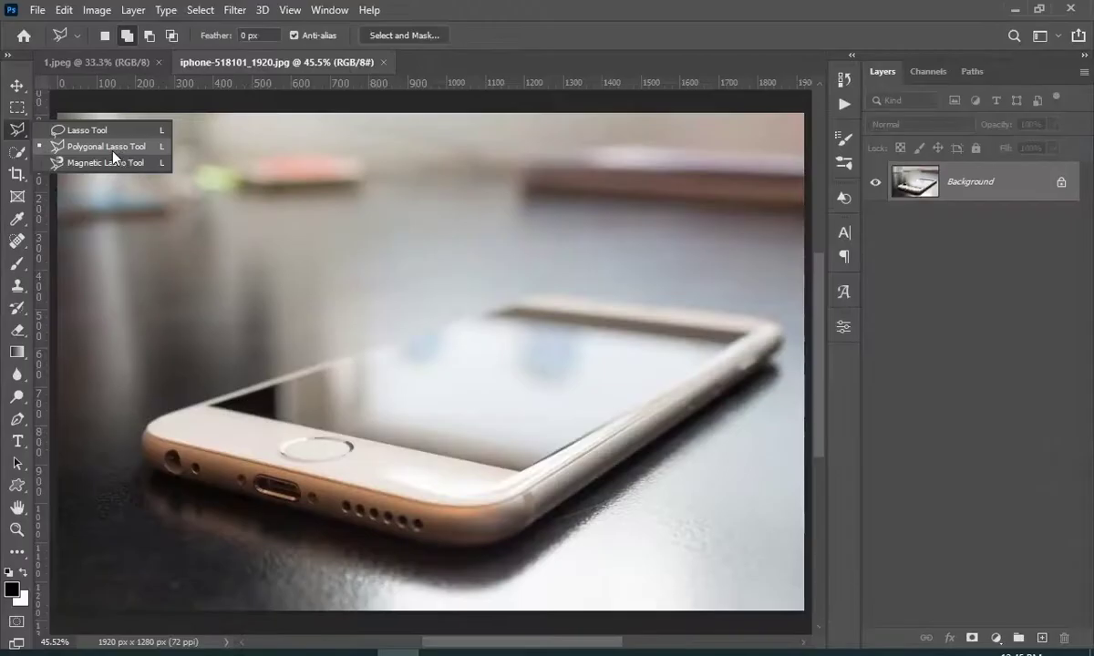
left_click(105, 146)
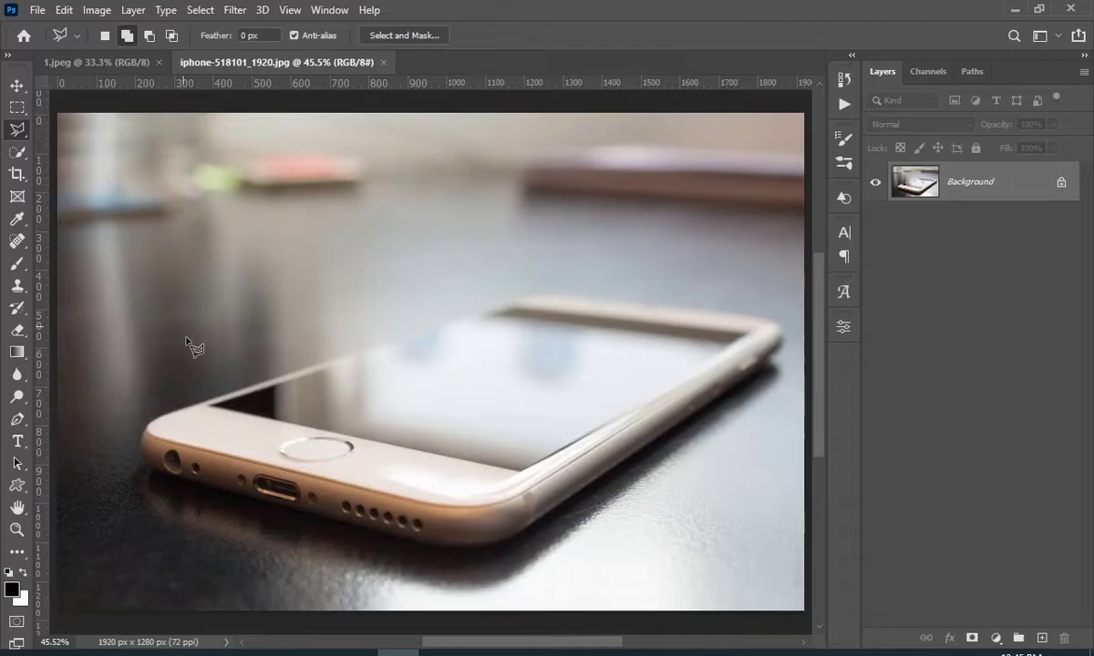
Zoom in on the phone and trace the screen's corners with the Polygonal Lasso, panning to the right side.
left_click(18, 529)
left_click_drag(326, 480, 366, 470)
left_click(16, 128)
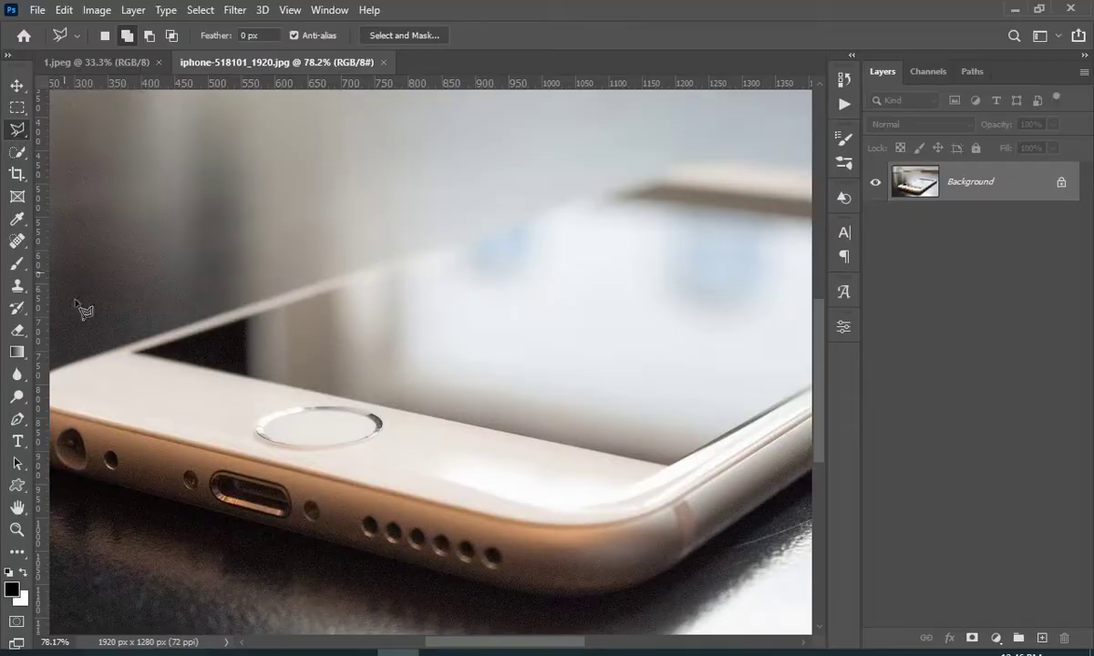
left_click(135, 352)
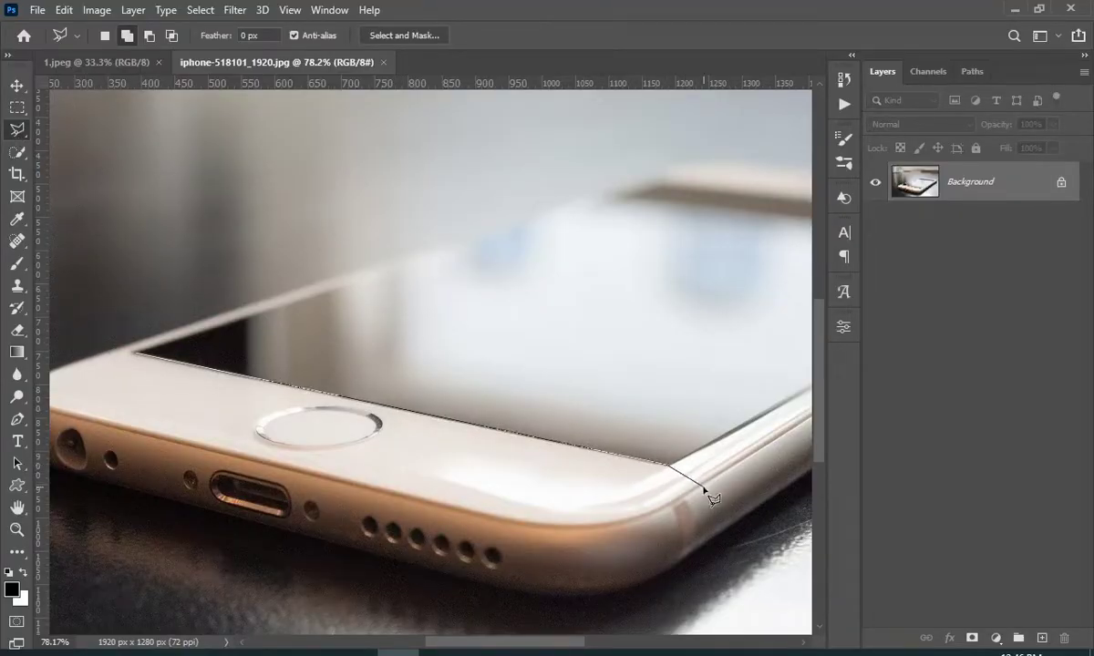
left_click_drag(735, 388, 342, 391)
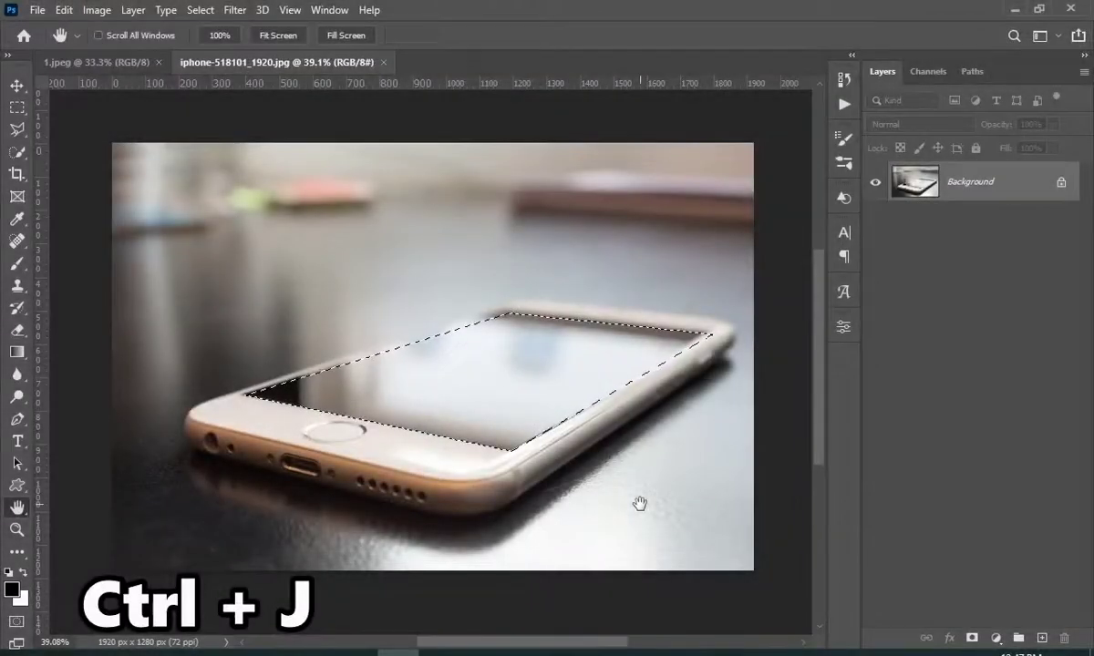
Copy the screen selection to Layer 1, then hide and re-show the Background to check it.
key("ctrl+j")
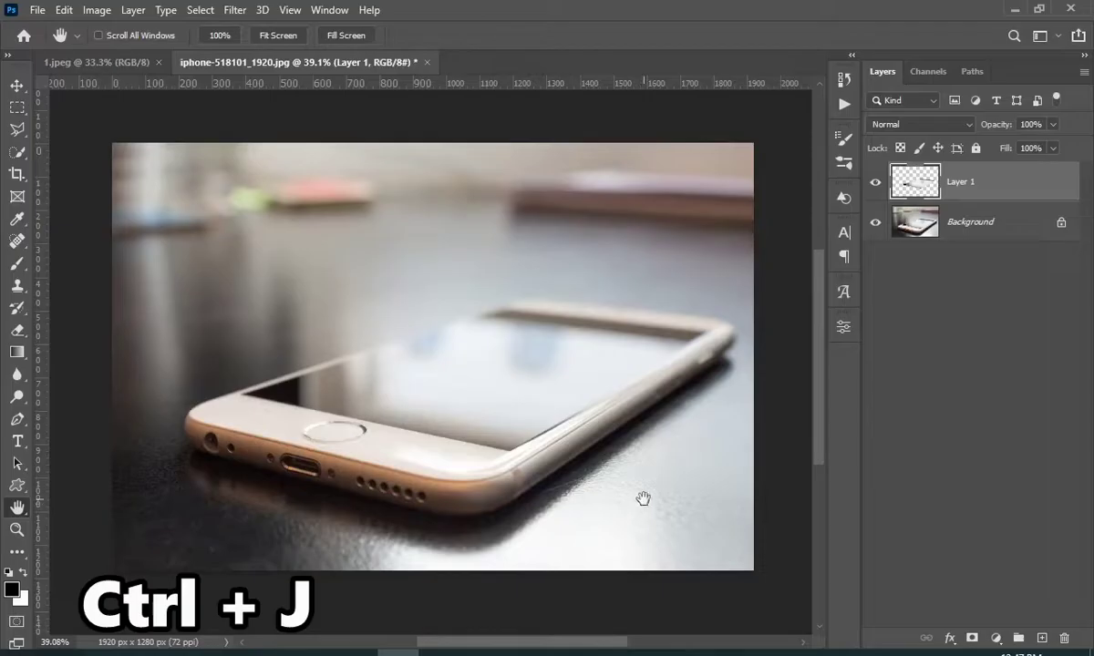
left_click(875, 223)
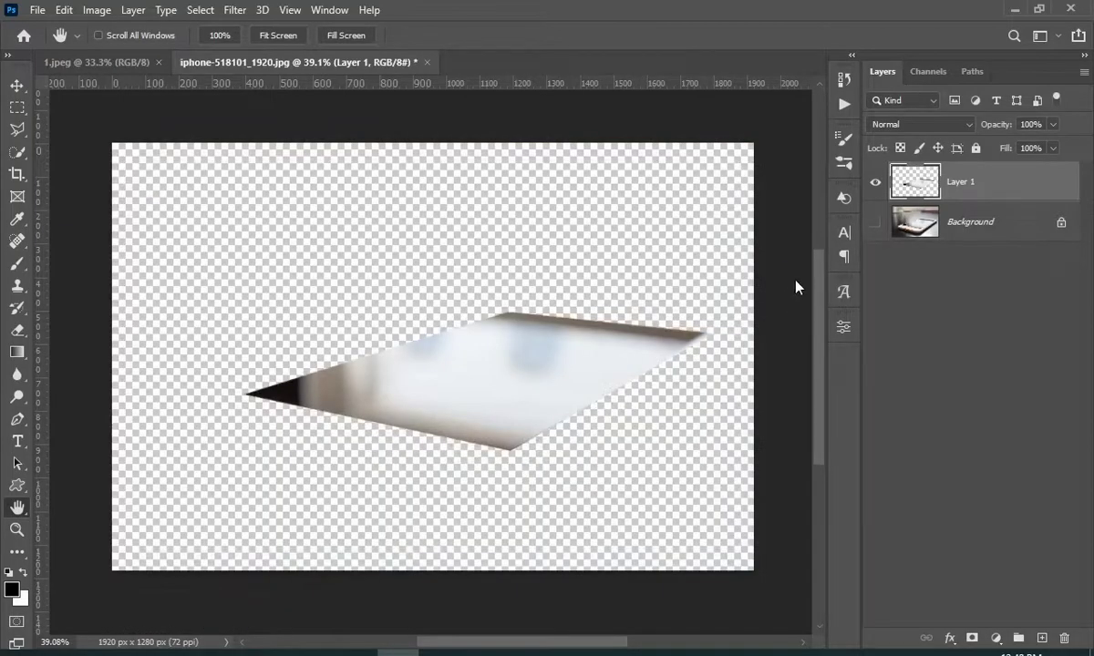
left_click(875, 223)
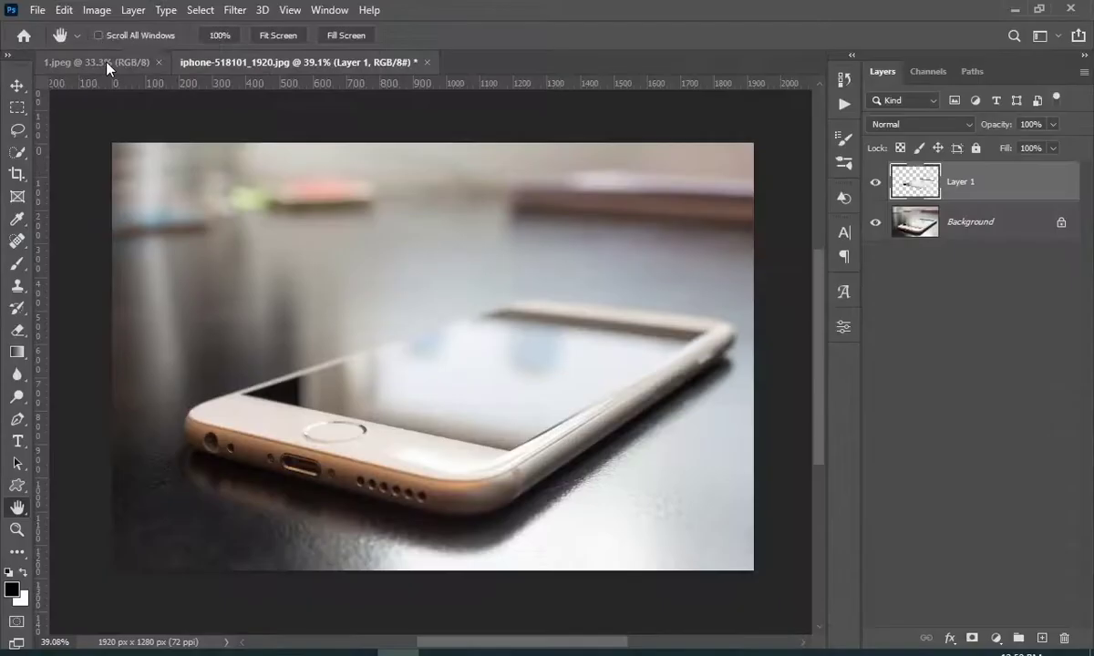
In the 1.jpeg document, unlock the tiger photo's Background layer.
left_click(107, 64)
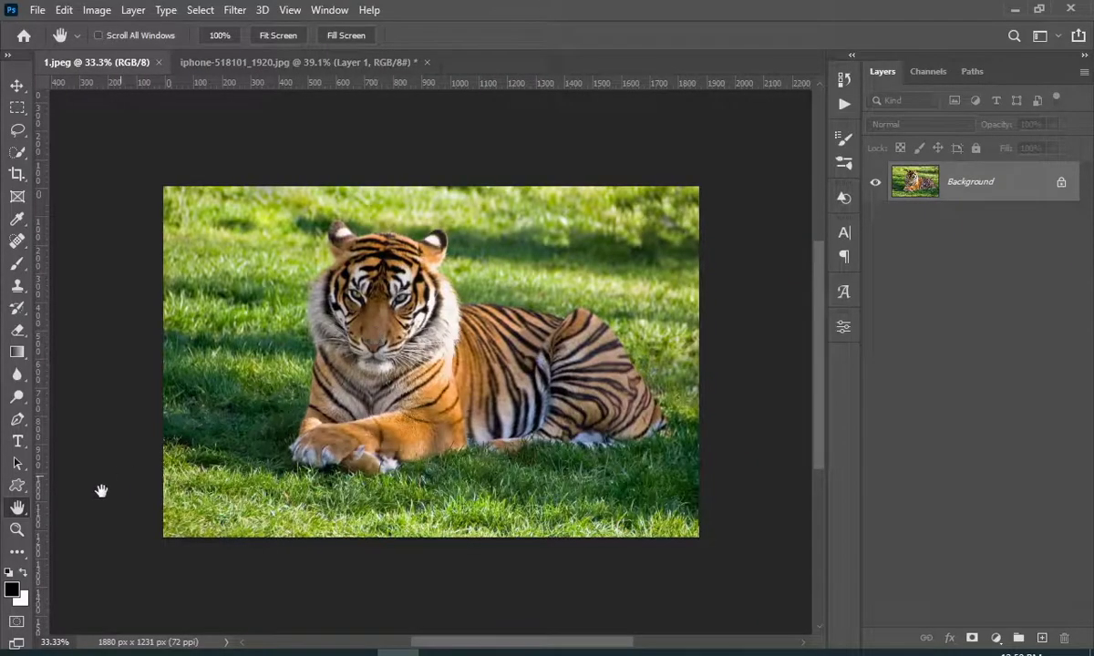
left_click(17, 529)
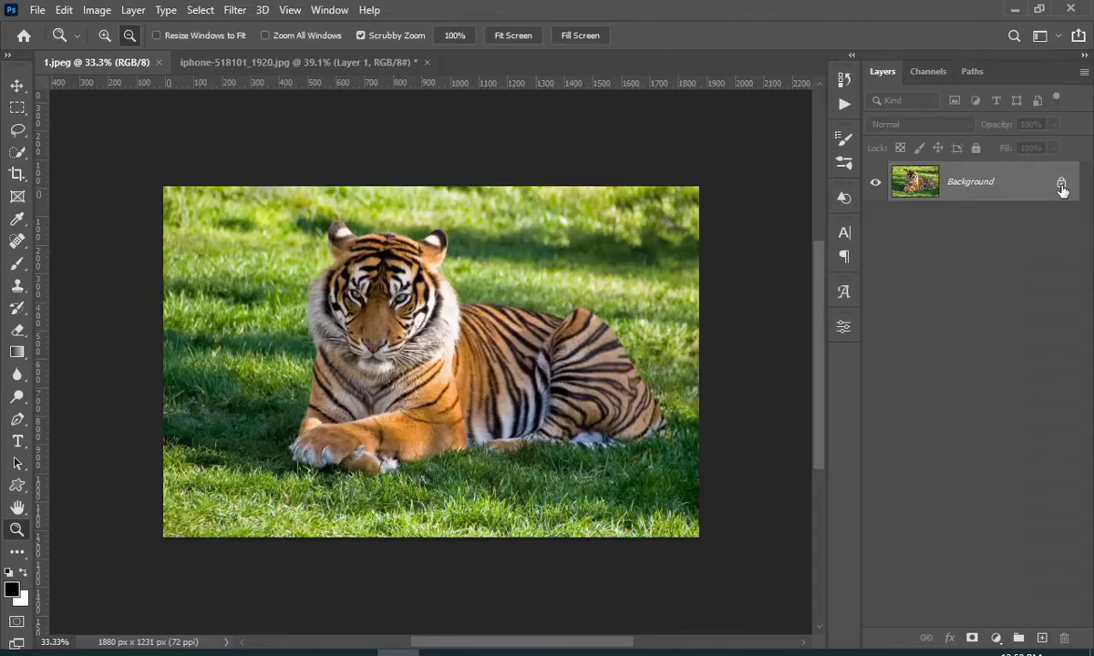
left_click(1062, 185)
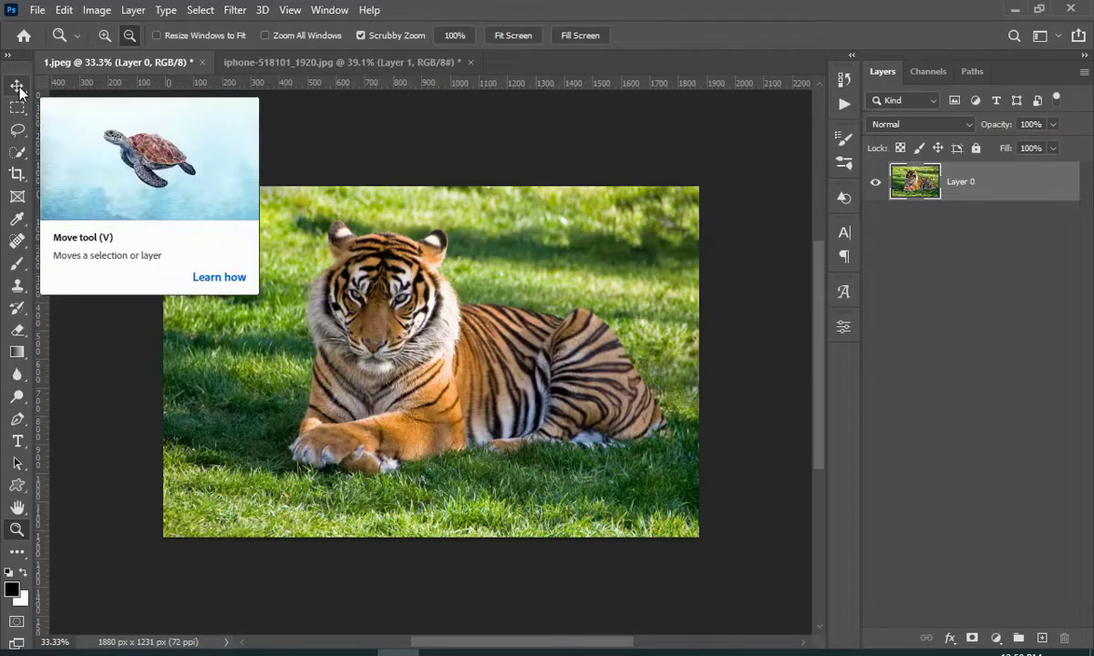
Drag the tiger layer into the iphone document as Layer 2 and centre it with Free Transform.
left_click(16, 86)
left_click_drag(336, 292, 383, 64)
left_click_drag(399, 352, 484, 352)
key("ctrl+t")
key("Return")
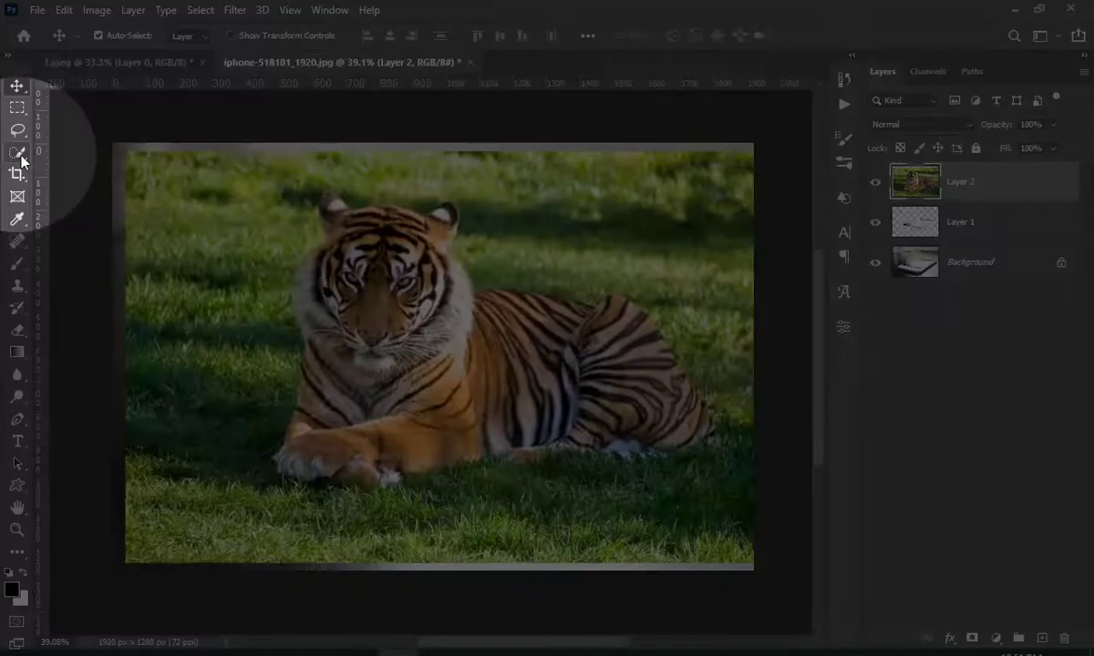
Select the tiger with Quick Selection's Select Subject and open Select and Mask.
left_click(16, 151)
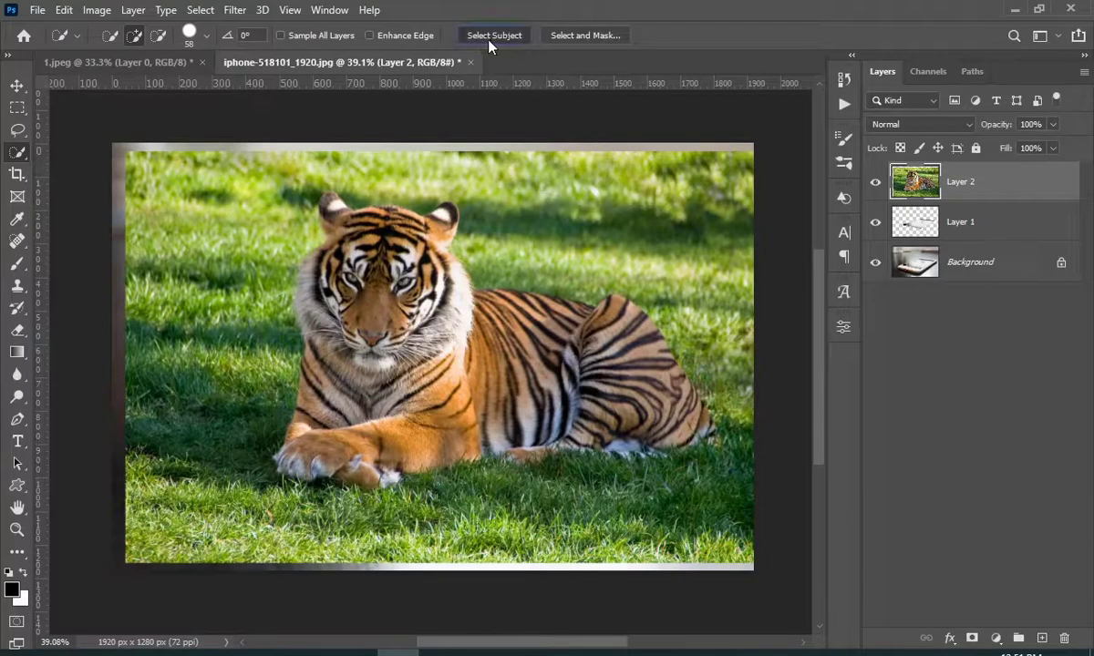
left_click(491, 40)
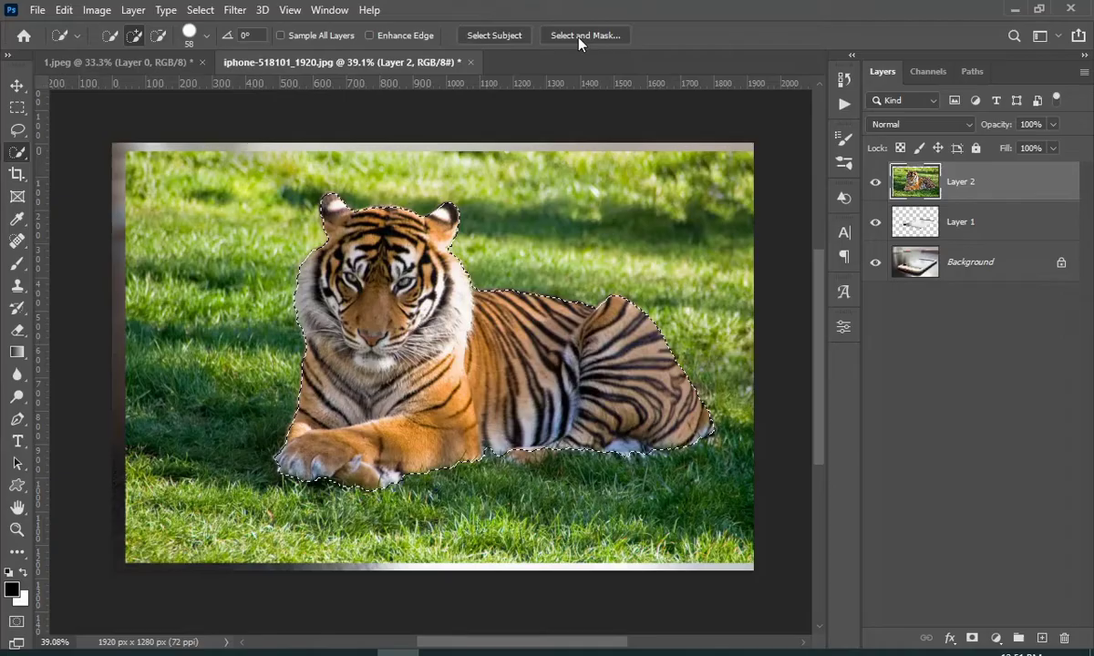
left_click(584, 36)
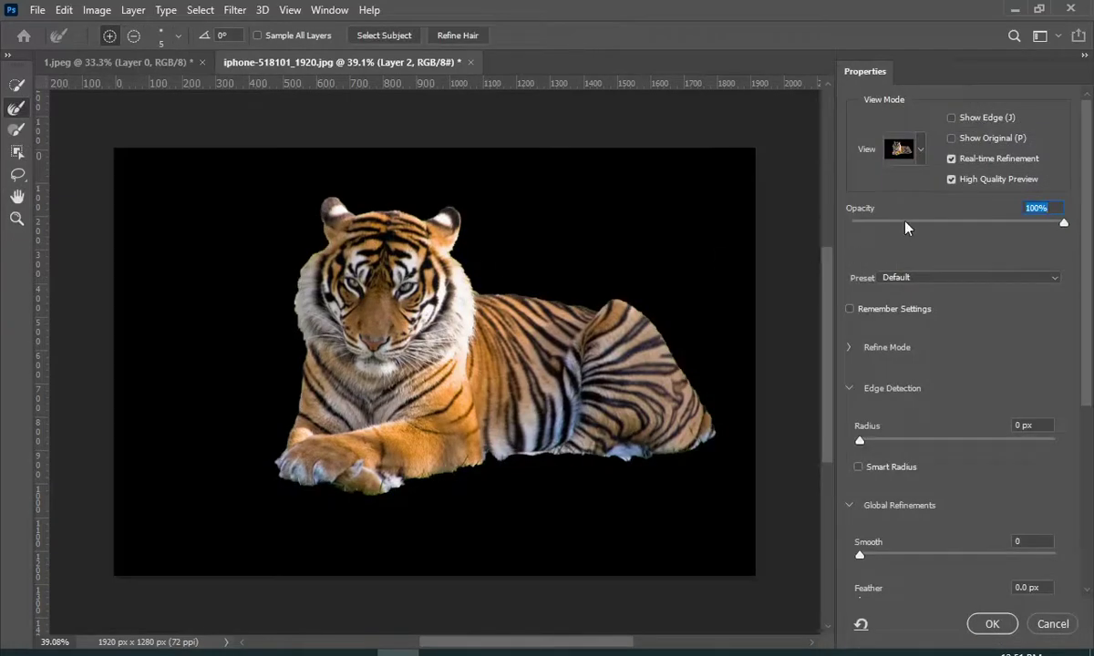
Zoom into the tiger's head and refine its fur edges with a 17 px Refine Edge Brush.
left_click(16, 219)
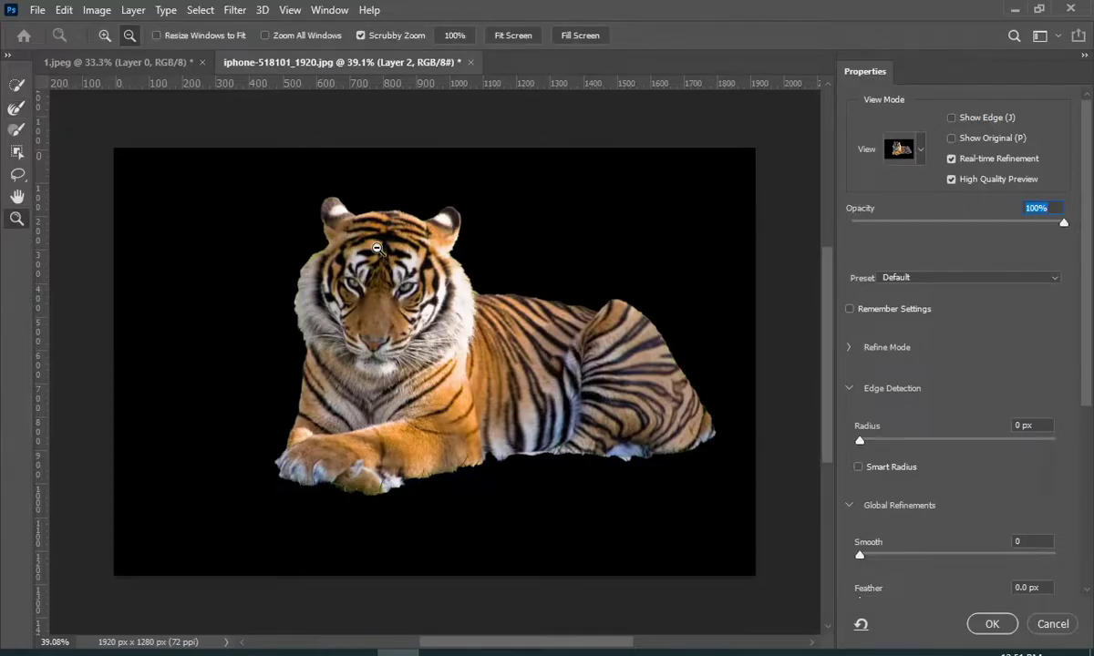
left_click_drag(308, 202, 374, 202)
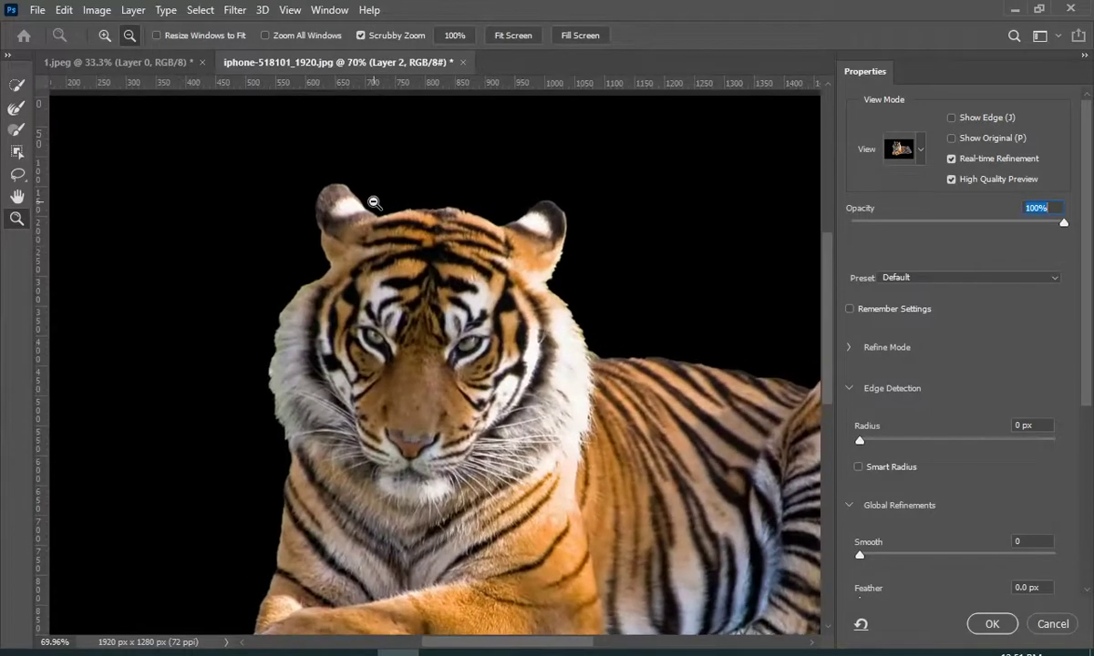
left_click(17, 108)
left_click_drag(280, 441, 280, 439)
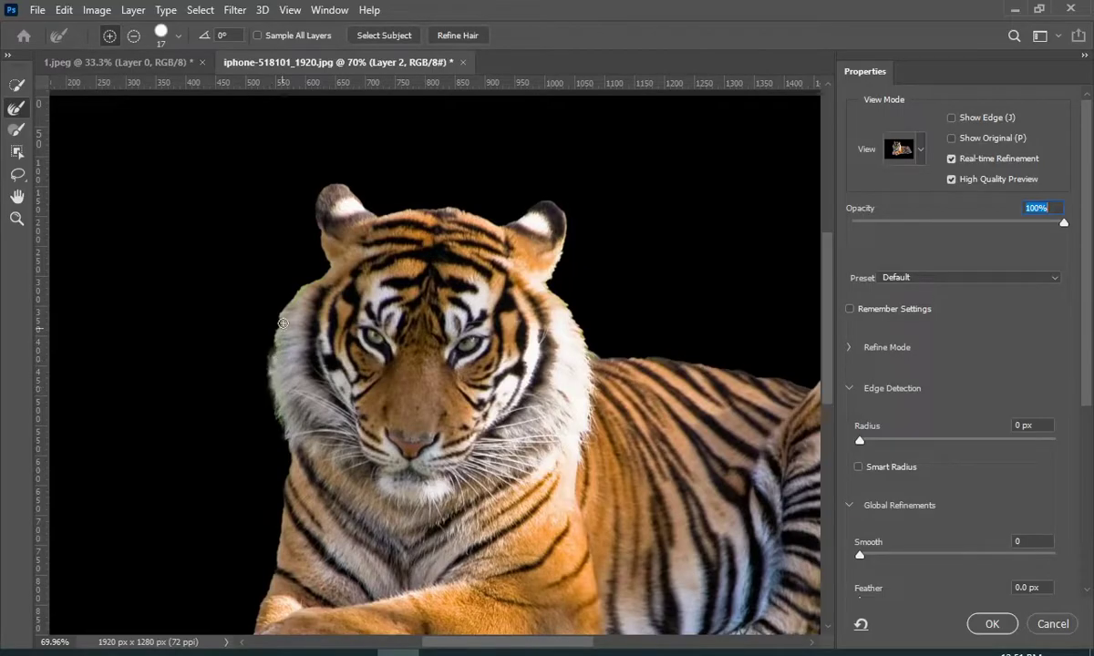
key("alt")
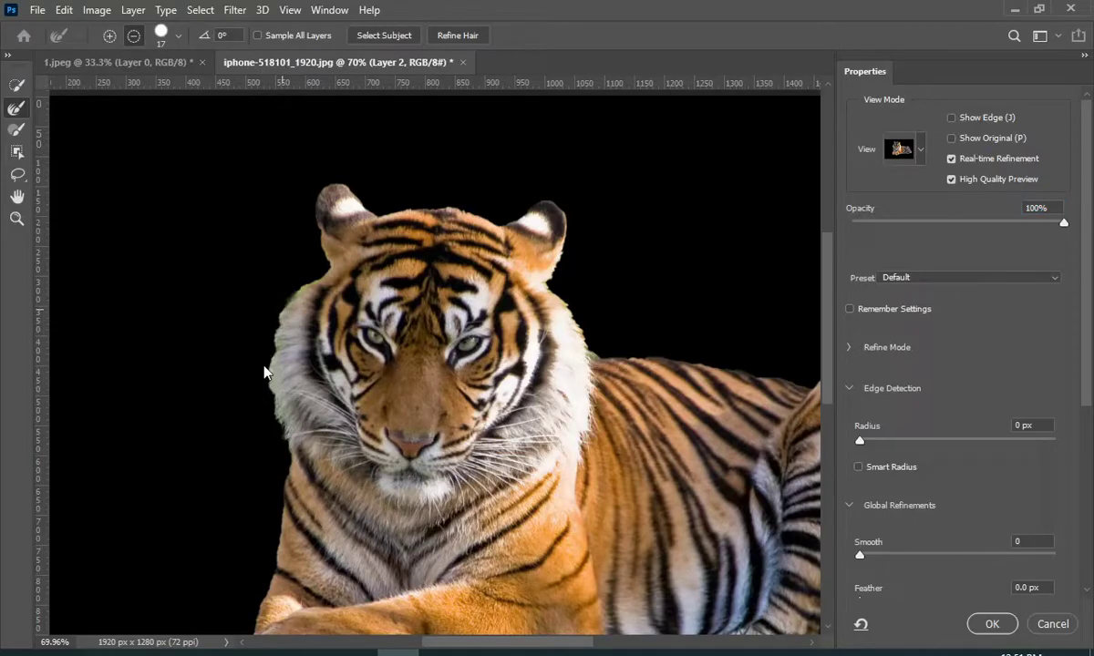
key("alt")
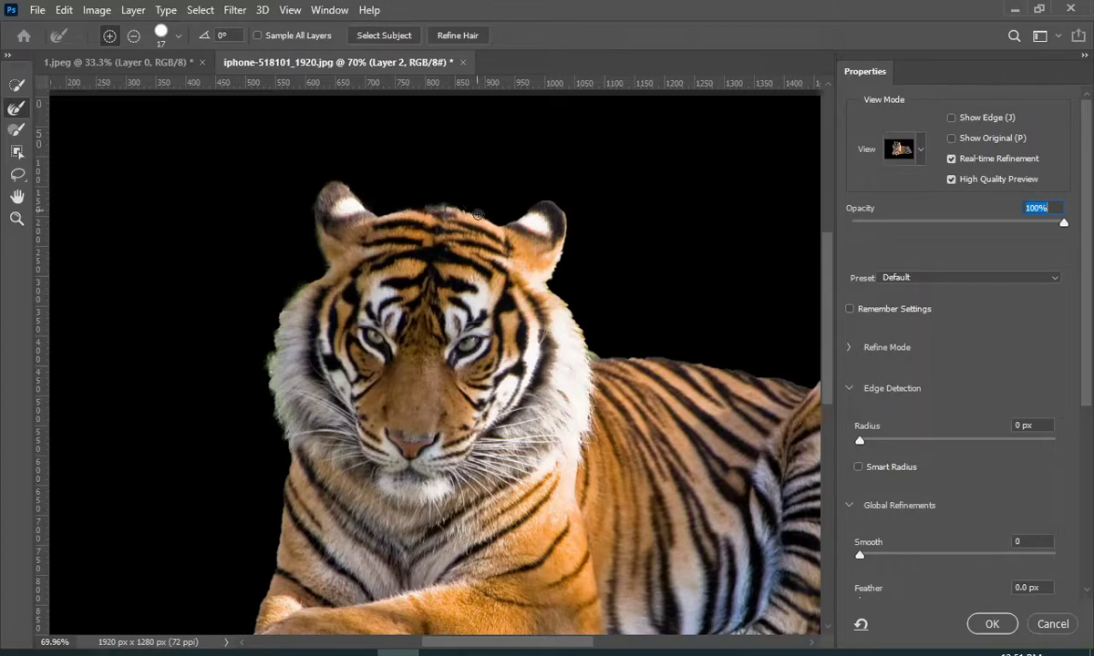
key("ctrl+0")
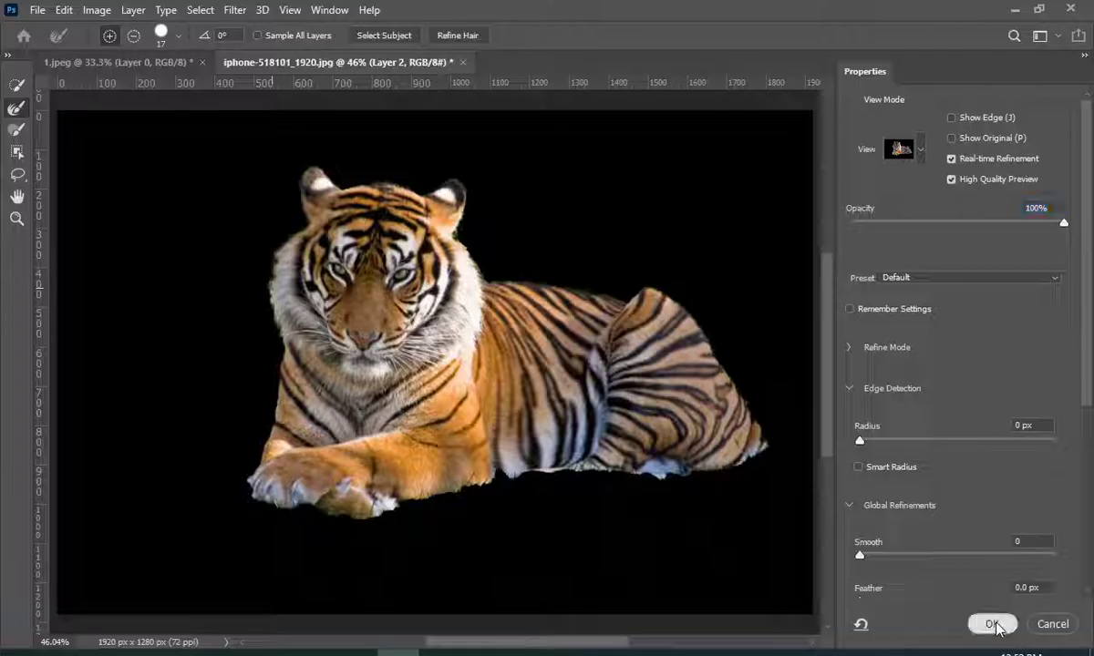
Apply the refined selection as Layer 2's layer mask, then target Layer 2's image thumbnail.
left_click(991, 625)
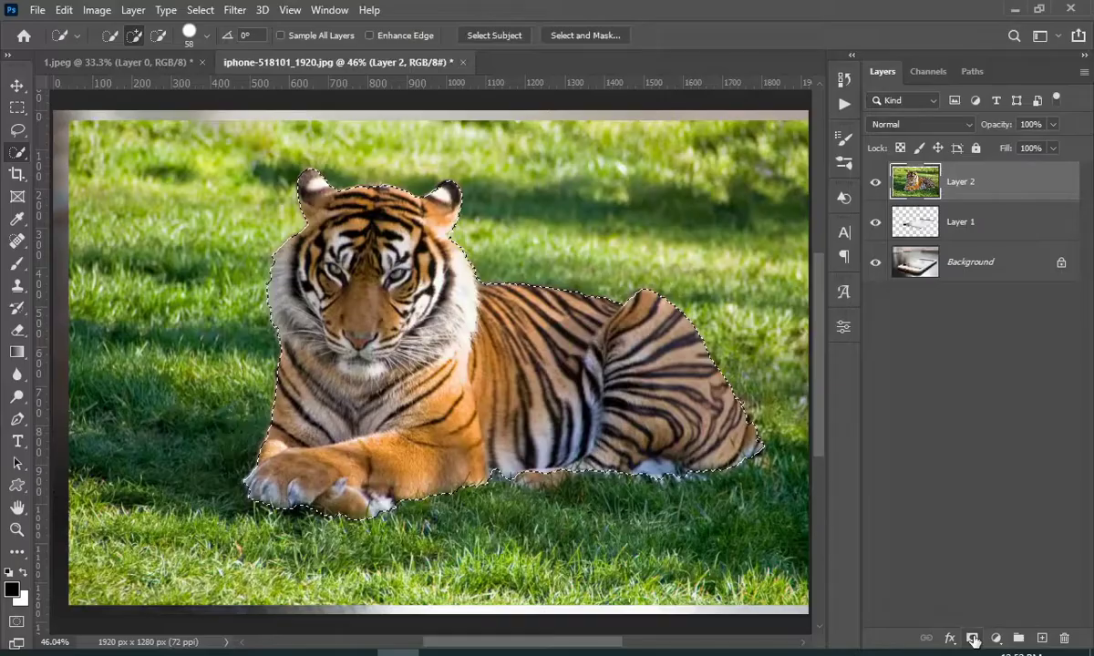
left_click(972, 639)
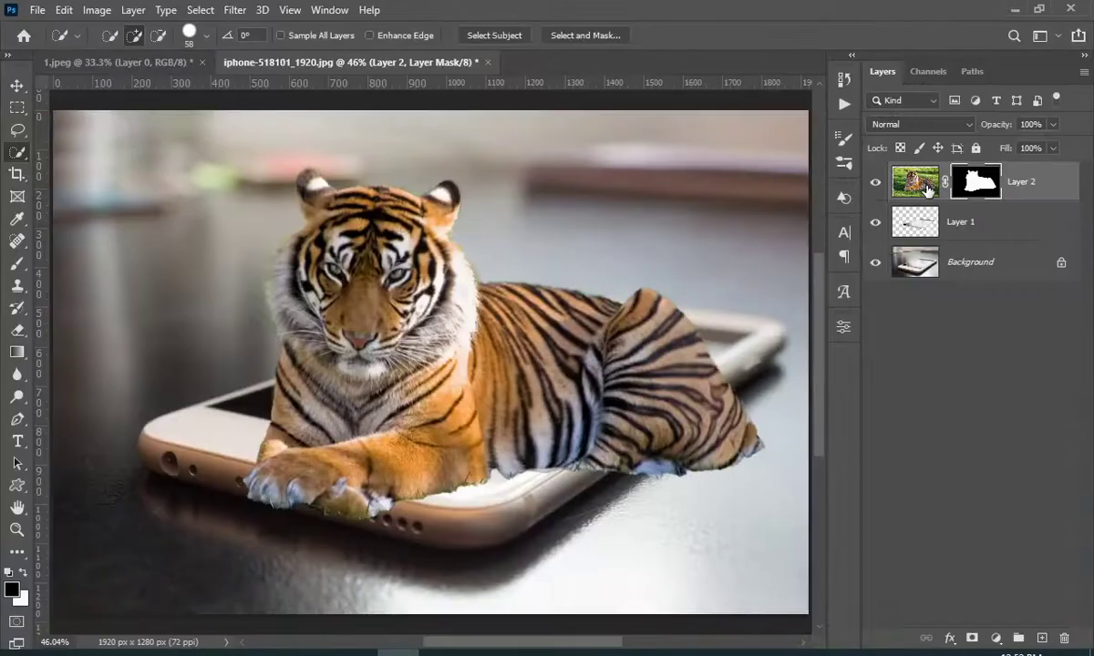
left_click(917, 183)
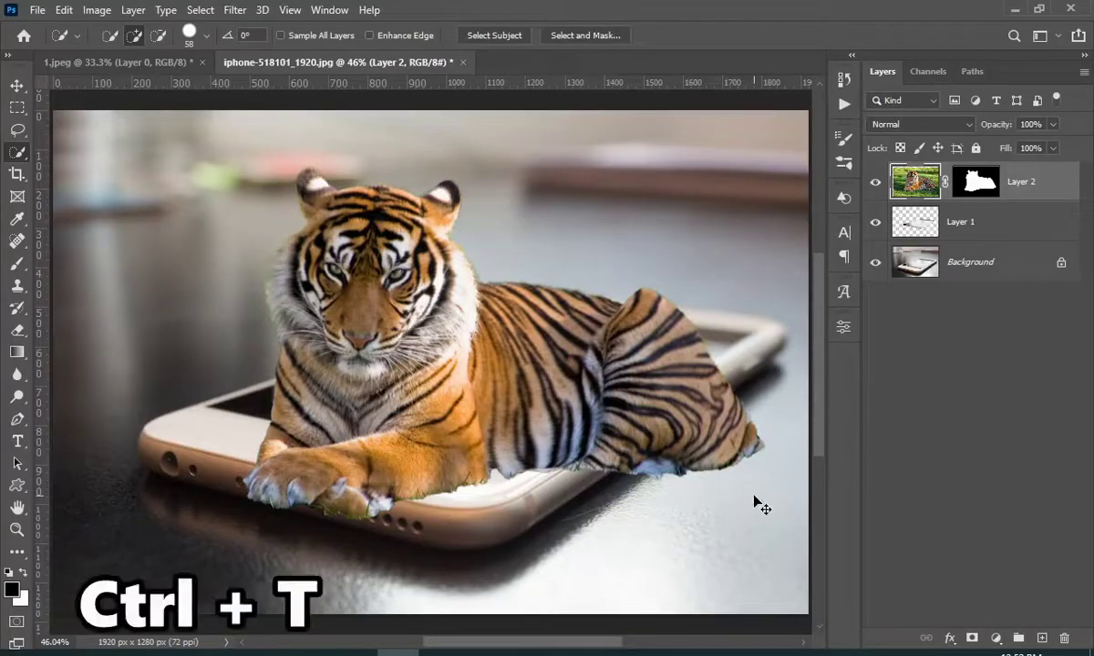
Free-transform the tiger to about 58% and nudge it down onto the phone screen.
key("ctrl+t")
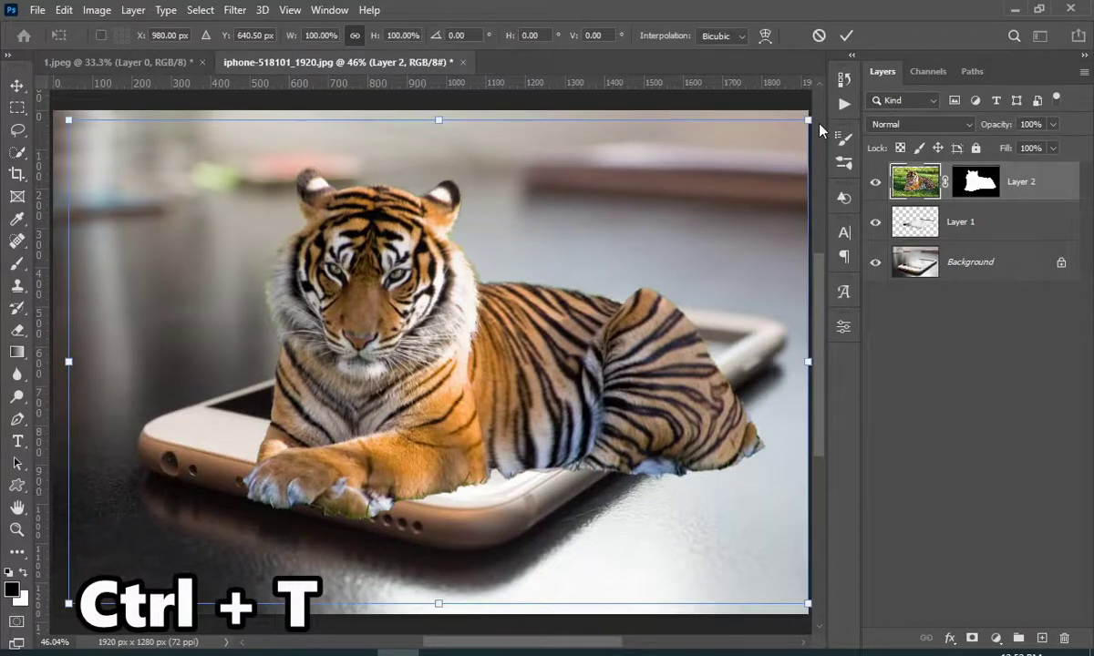
left_click_drag(809, 119, 508, 444)
left_click_drag(412, 504, 597, 372)
left_click_drag(648, 223, 684, 200)
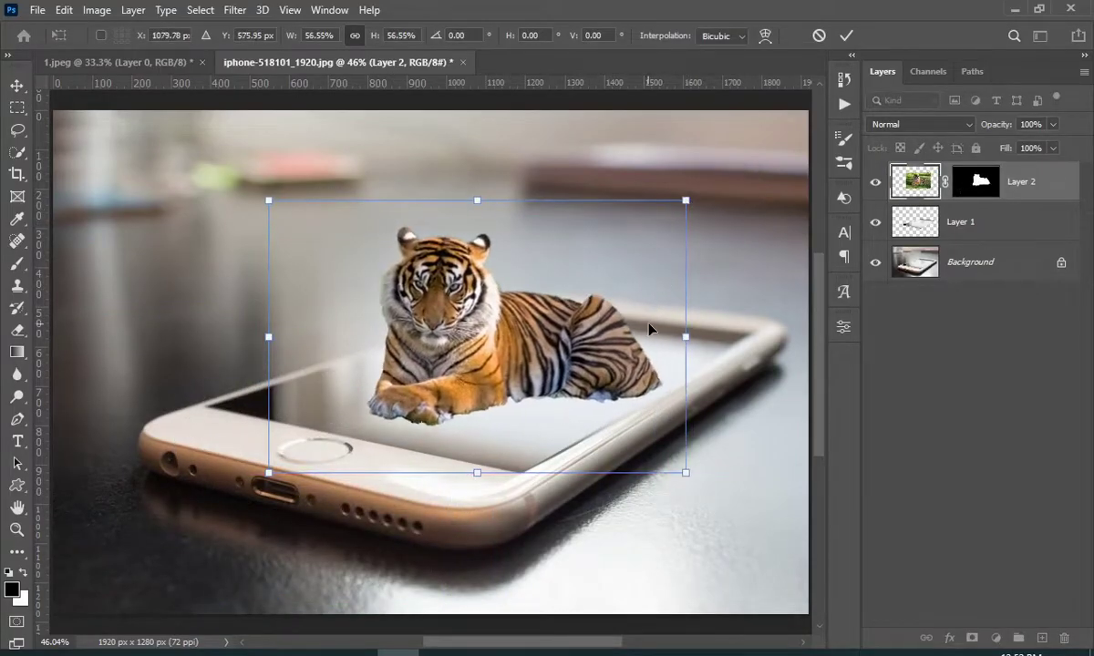
left_click_drag(652, 325, 650, 324)
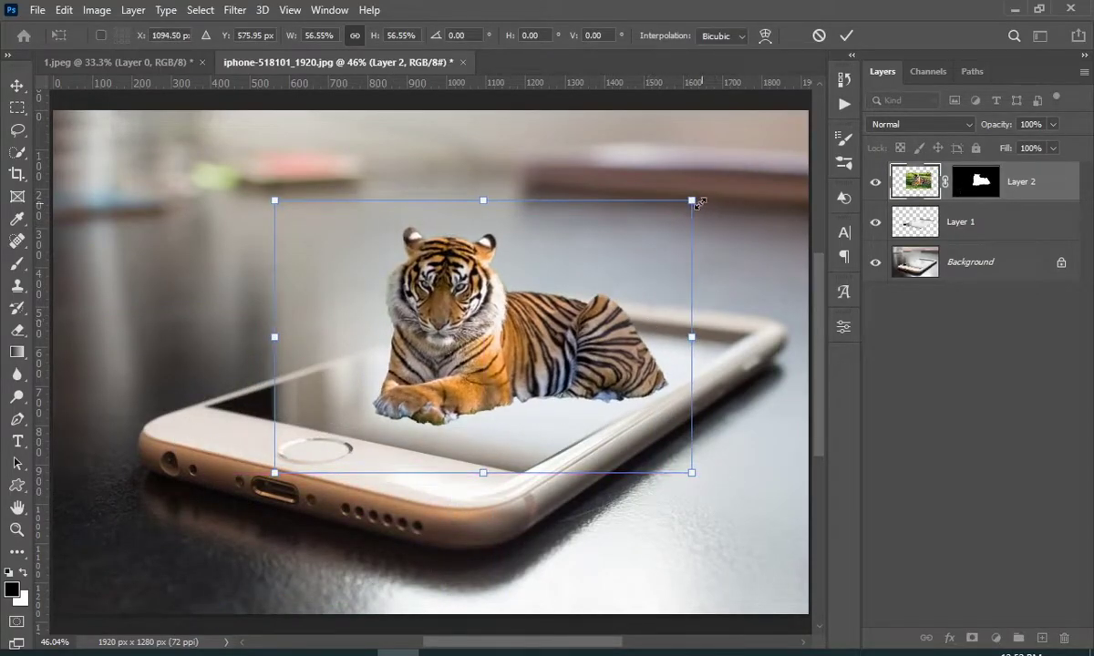
left_click_drag(700, 202, 704, 193)
left_click_drag(593, 297, 611, 345)
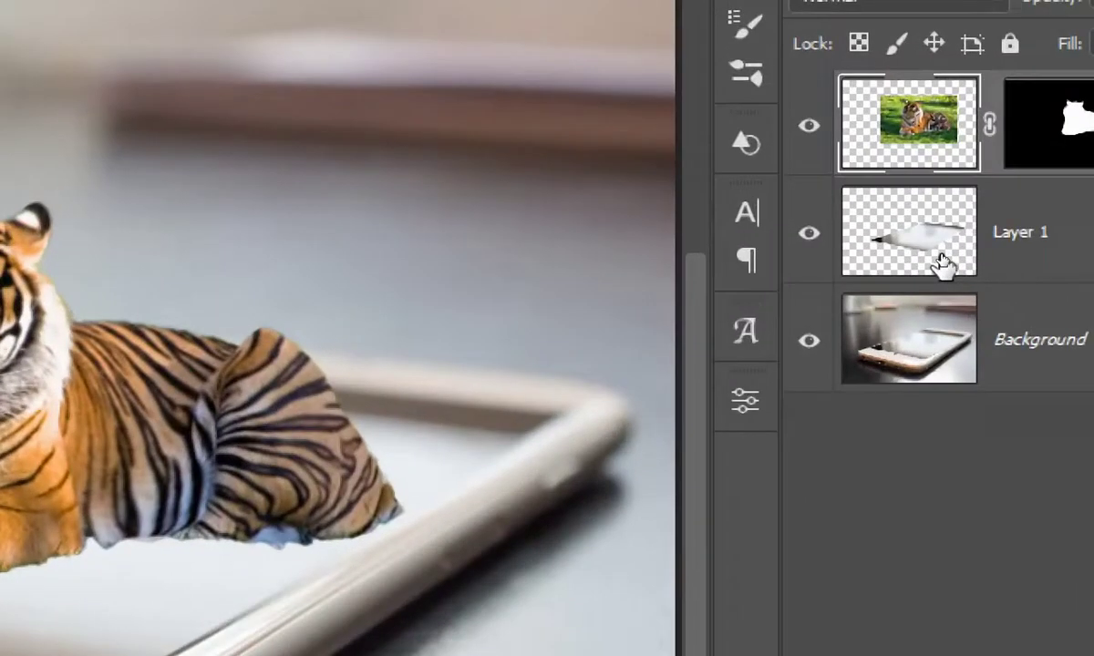
Load Layer 1's pixels as a selection of the phone-screen shape.
left_click_drag(941, 262, 945, 264)
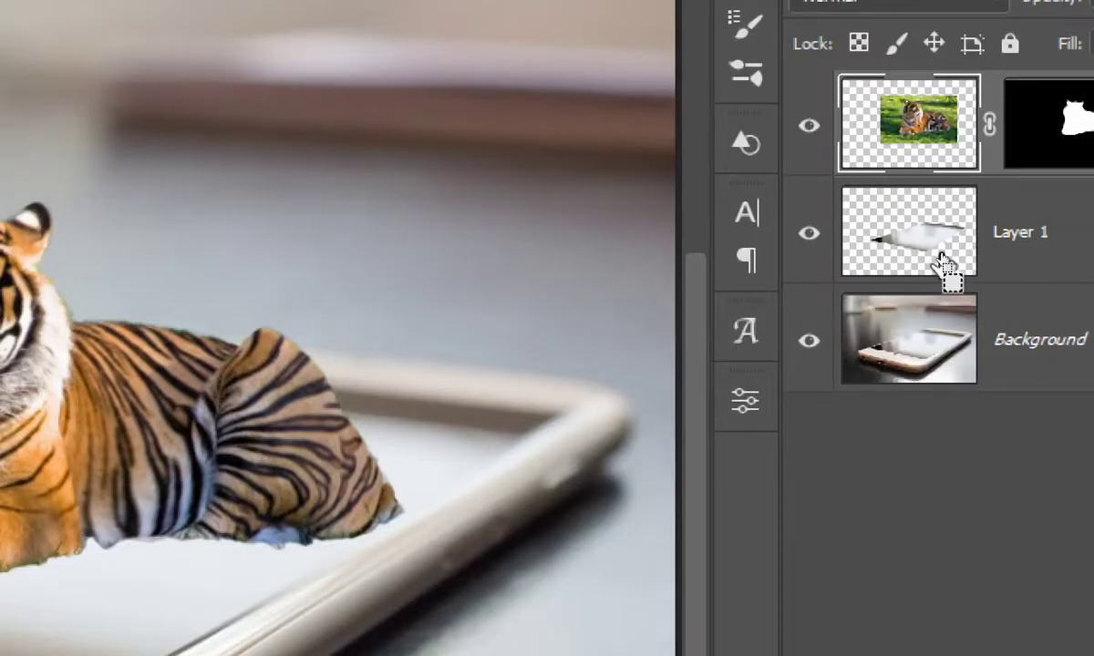
left_click(945, 263, "ctrl")
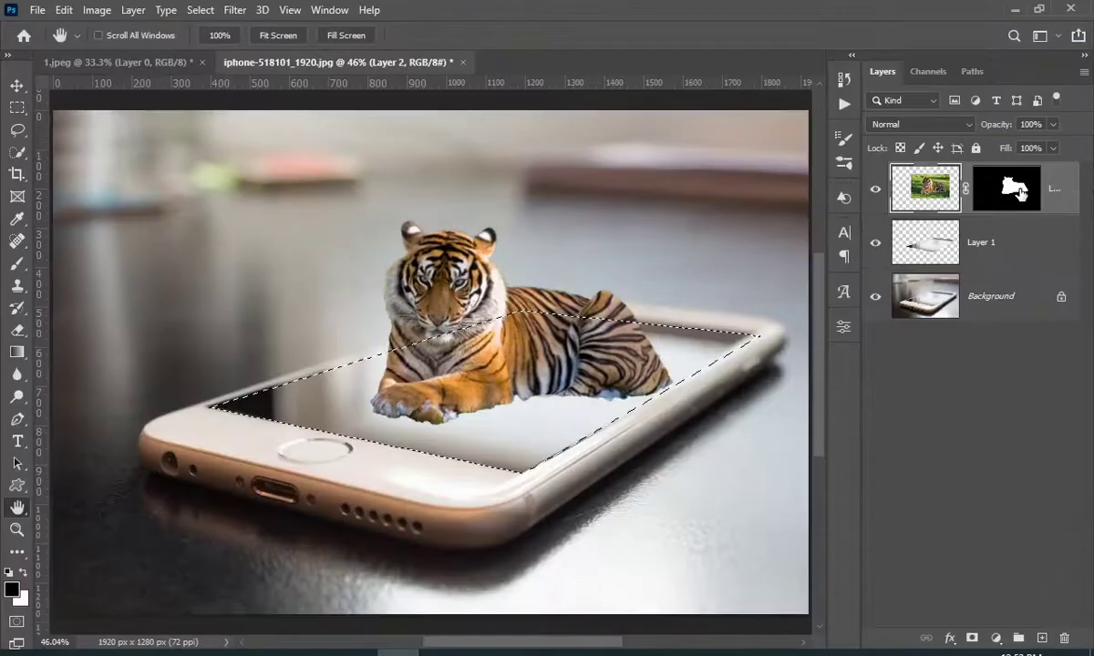
Paint white on Layer 2's mask with a 278 px brush to reveal grass across the screen, then deselect.
left_click(1005, 190)
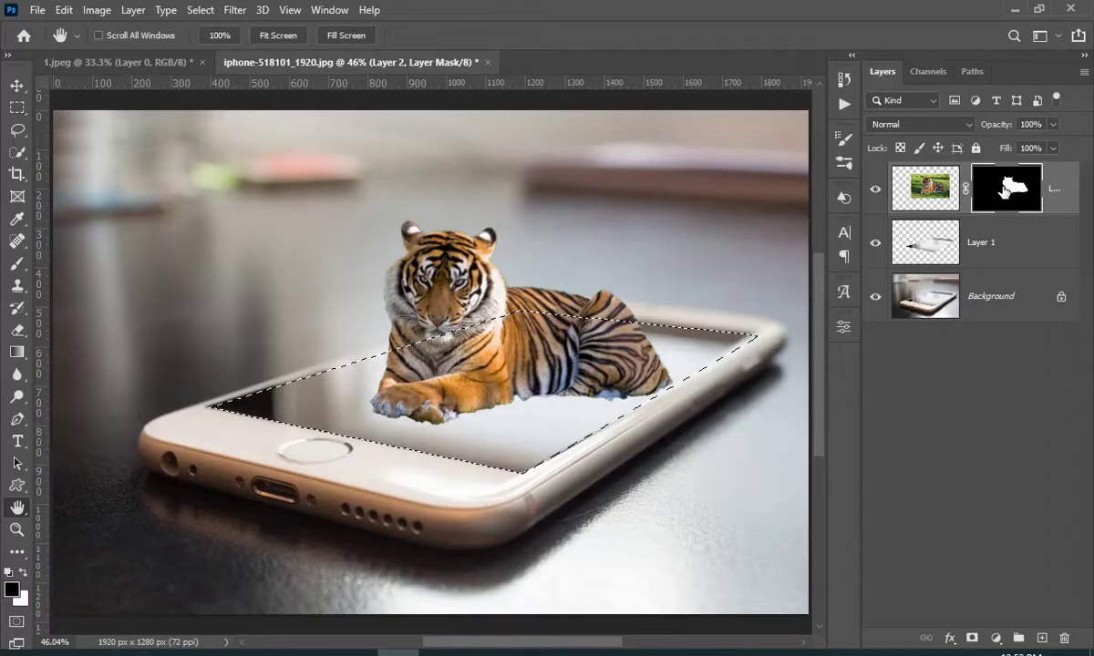
left_click(16, 263)
mouse_move(365, 405)
left_mouse_down()
mouse_move(434, 415)
mouse_move(406, 429)
mouse_move(386, 410)
mouse_move(405, 414)
left_mouse_up()
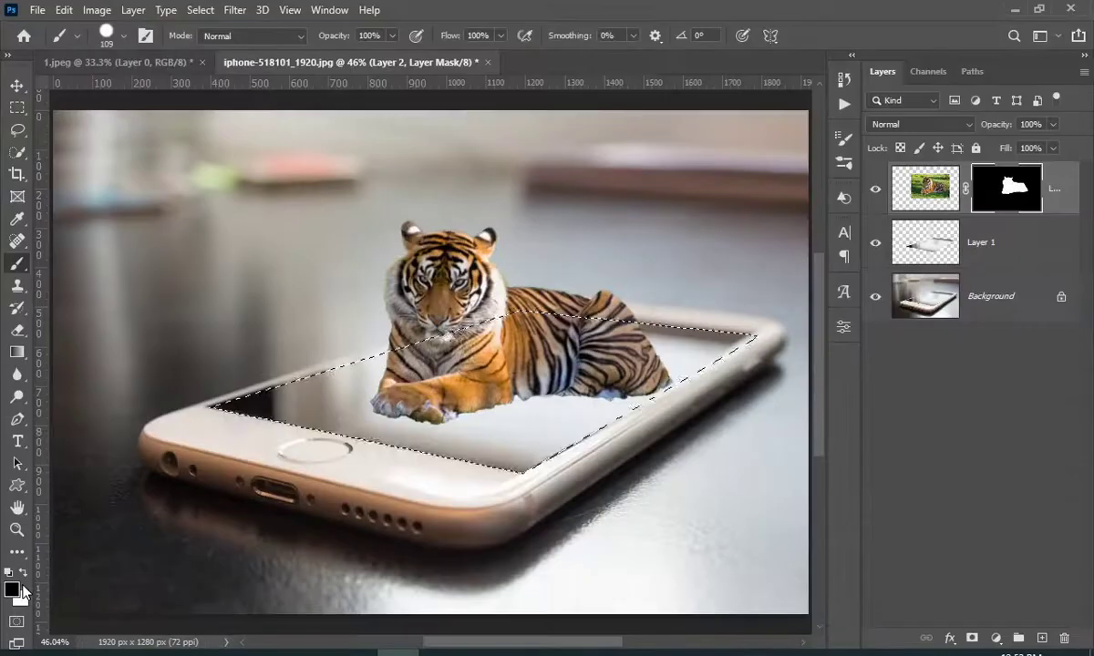
key("x")
mouse_move(274, 460)
left_mouse_down()
mouse_move(365, 406)
mouse_move(438, 420)
mouse_move(465, 448)
left_mouse_up()
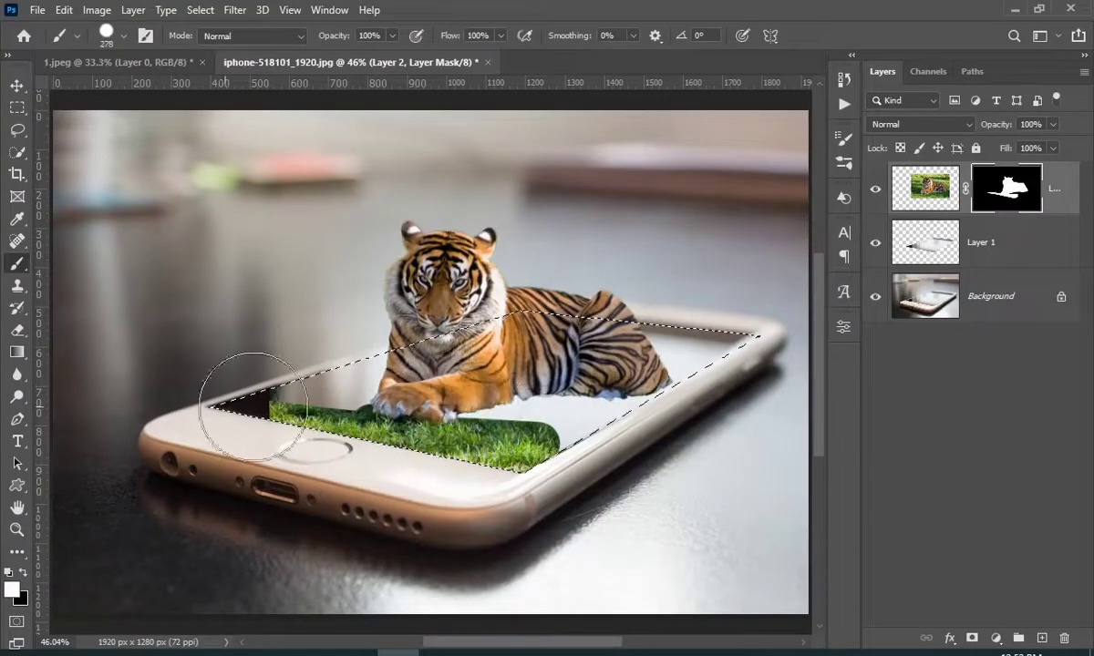
mouse_move(244, 391)
left_mouse_down()
mouse_move(615, 427)
mouse_move(755, 338)
left_mouse_up()
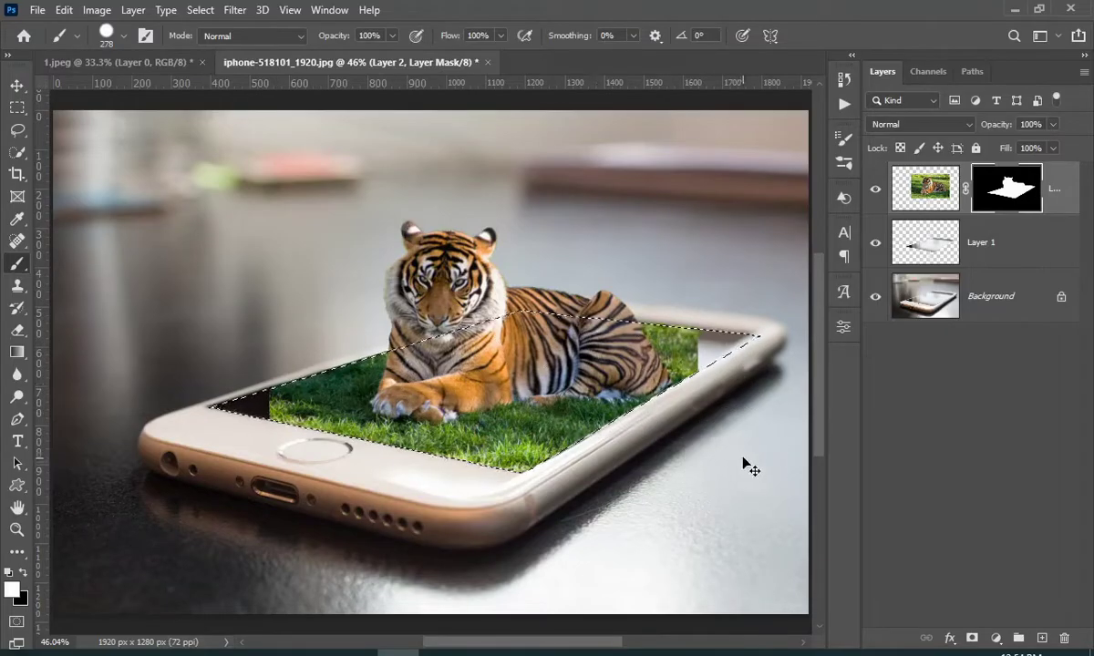
key("ctrl+d")
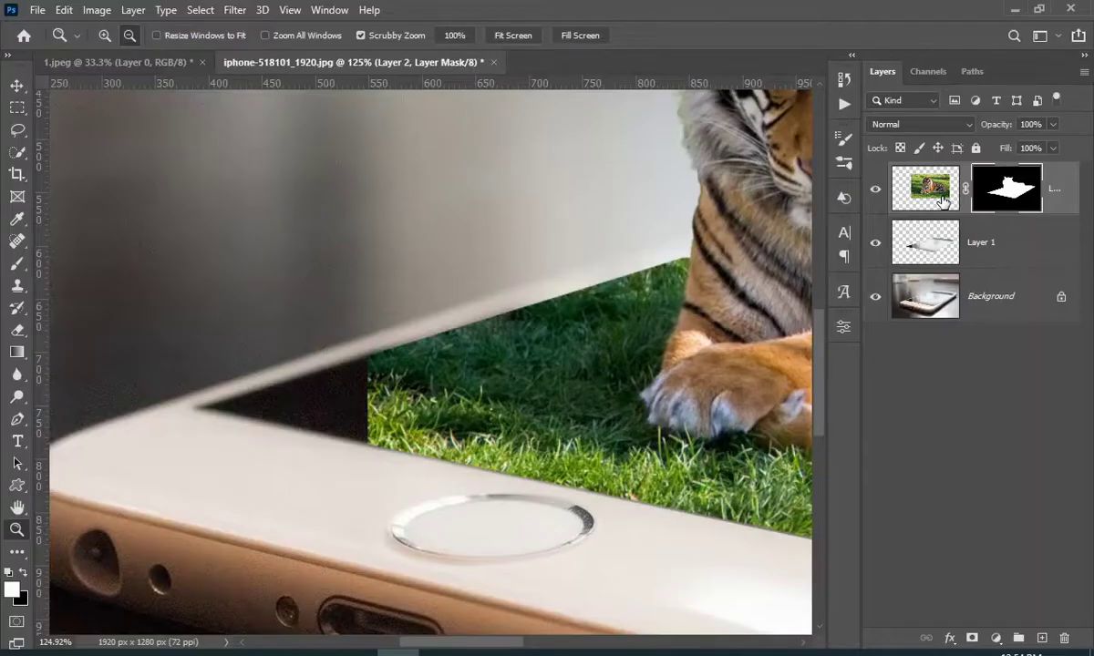
Target Layer 2's pixels and set a grass clone source with the Clone Stamp tool.
left_click(921, 196)
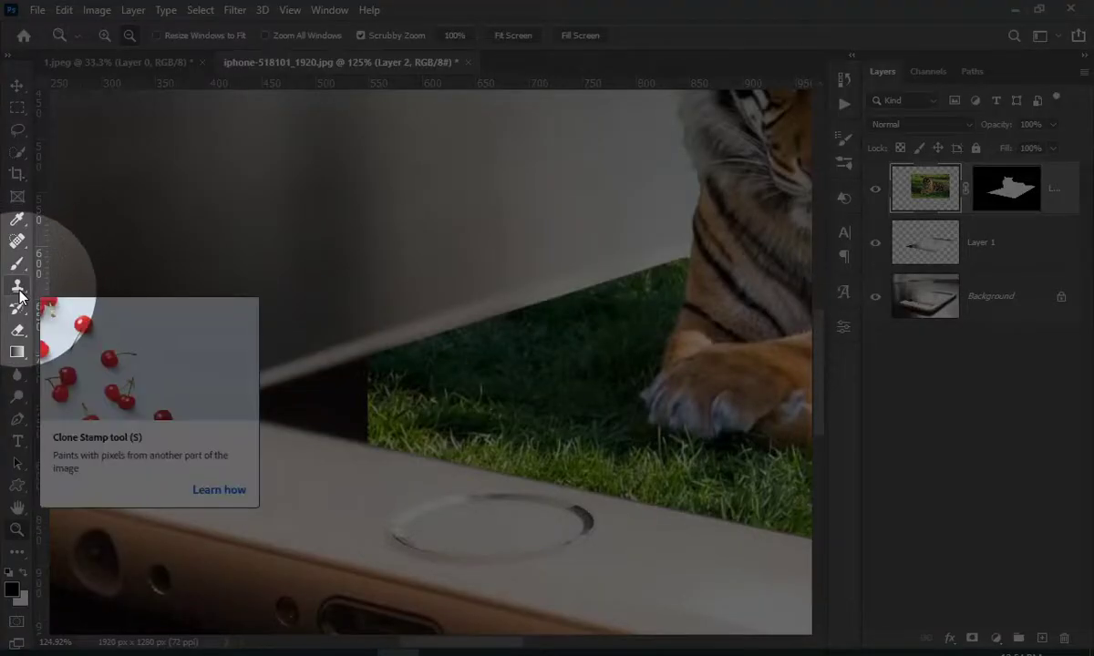
left_click(18, 287)
left_click(92, 285)
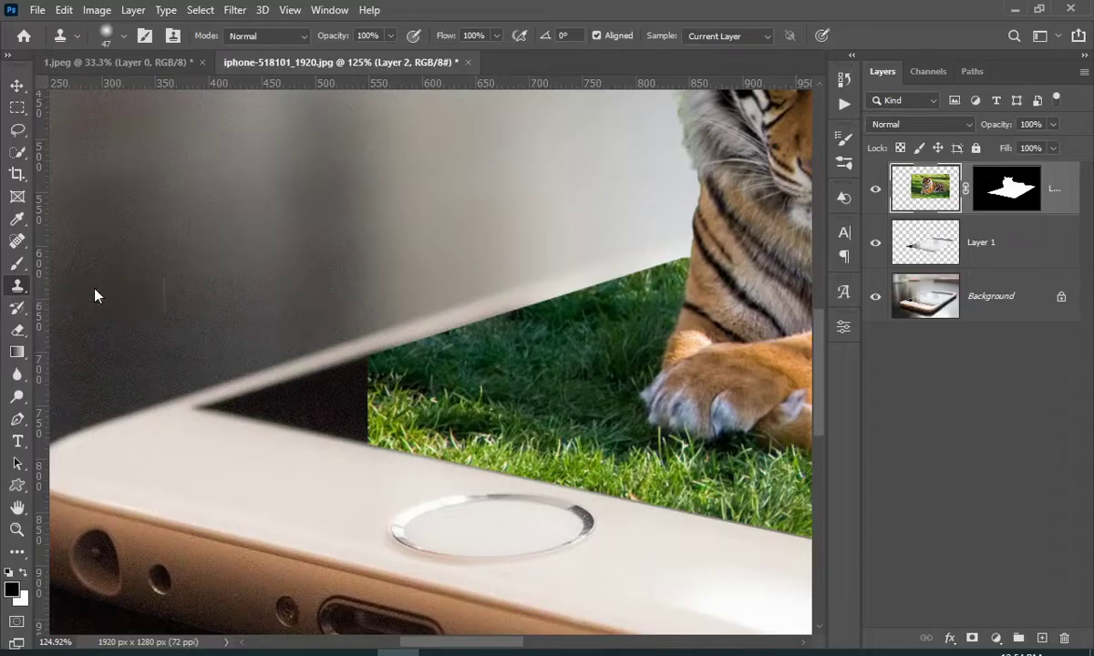
key("alt")
left_click(392, 424, "alt")
left_click_drag(390, 421, 349, 420)
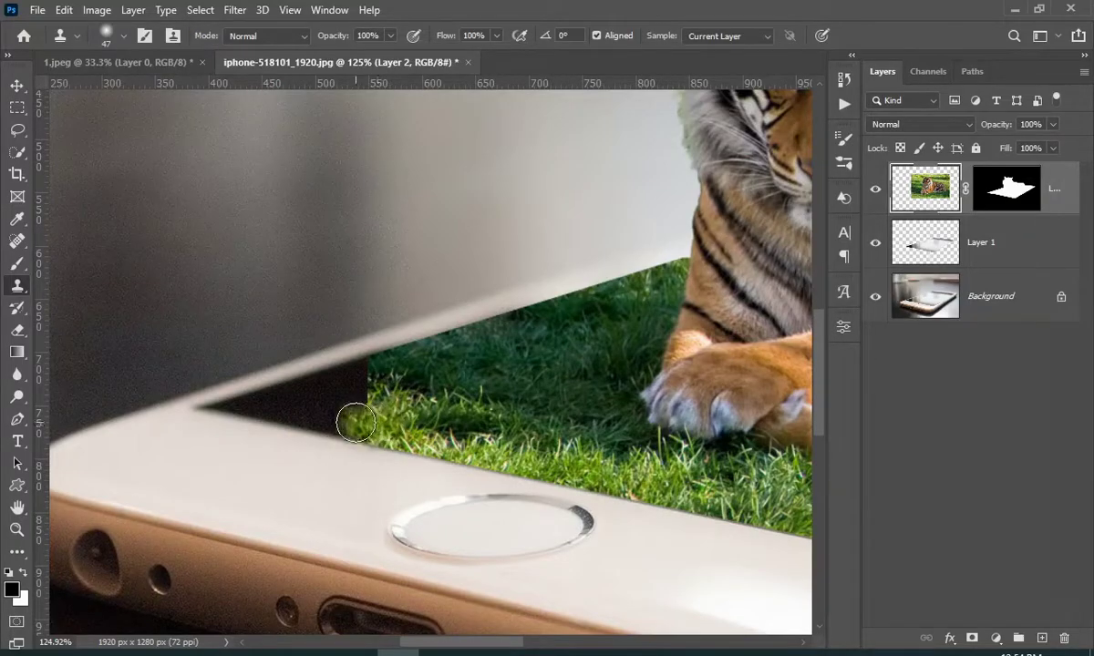
key("ctrl+z")
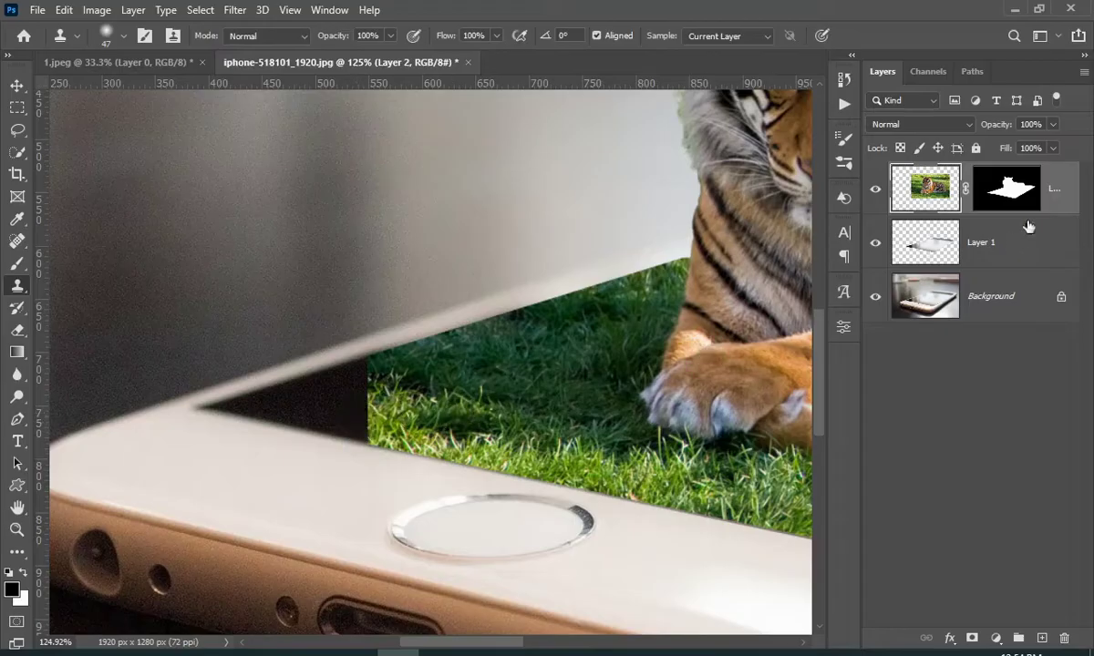
Reload the Layer 1 selection and clone grass into the bare left and right screen corners.
left_click(939, 249, "ctrl")
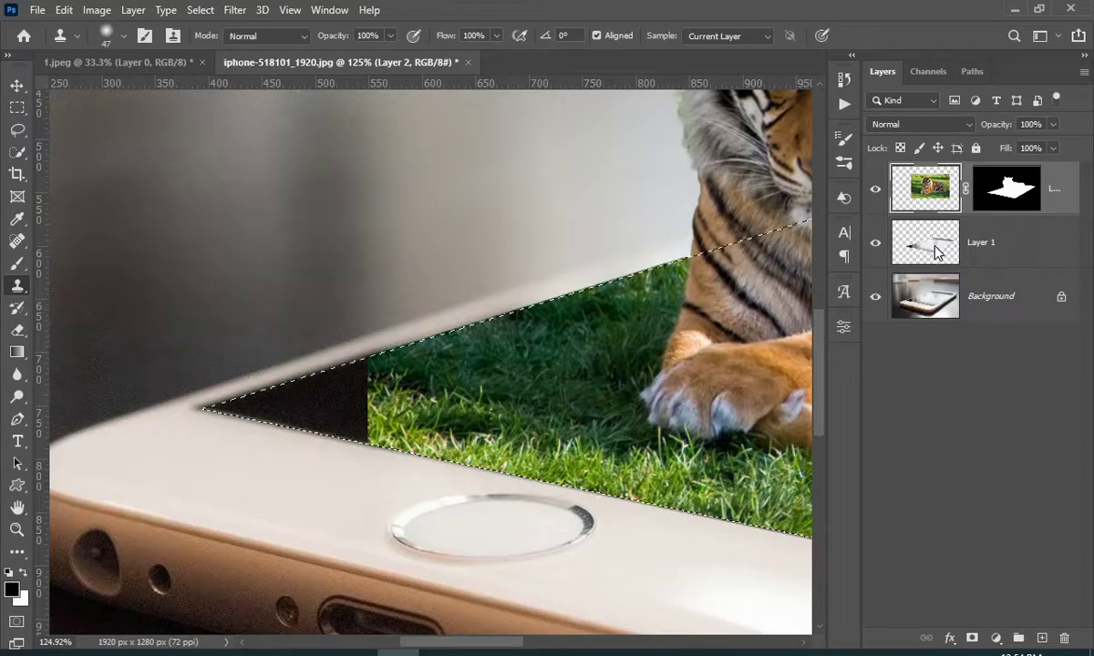
mouse_move(368, 426)
left_mouse_down()
mouse_move(363, 374)
mouse_move(318, 403)
mouse_move(327, 417)
mouse_move(353, 421)
mouse_move(227, 395)
mouse_move(378, 410)
mouse_move(372, 372)
mouse_move(286, 420)
mouse_move(309, 410)
mouse_move(368, 439)
mouse_move(339, 427)
left_mouse_up()
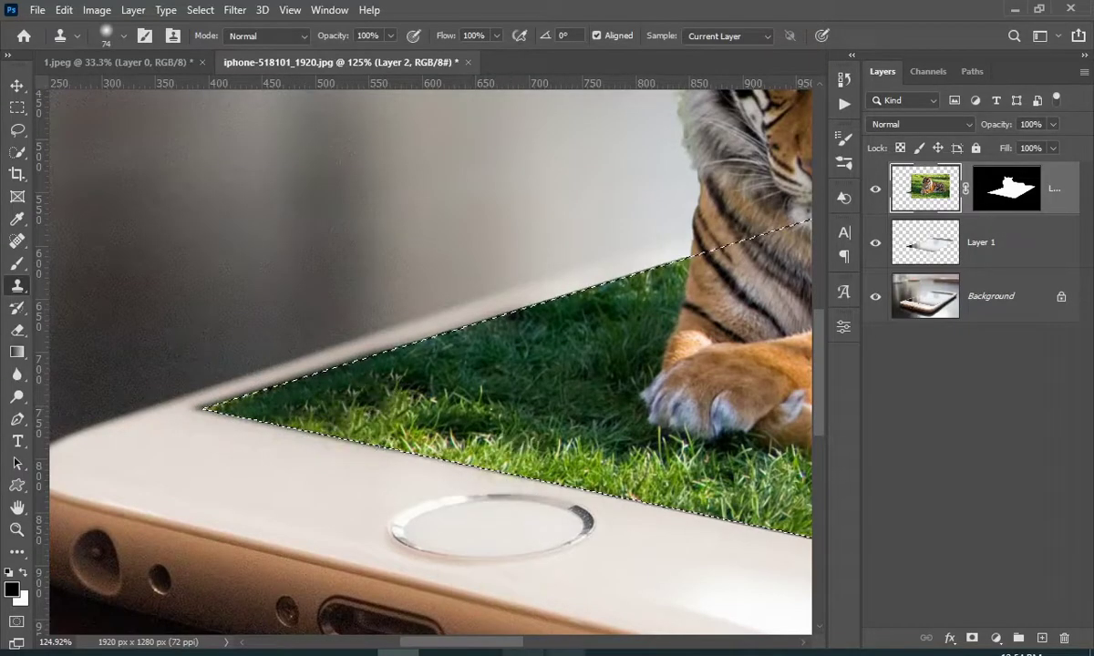
left_click_drag(475, 642, 628, 640)
left_click_drag(823, 355, 823, 338)
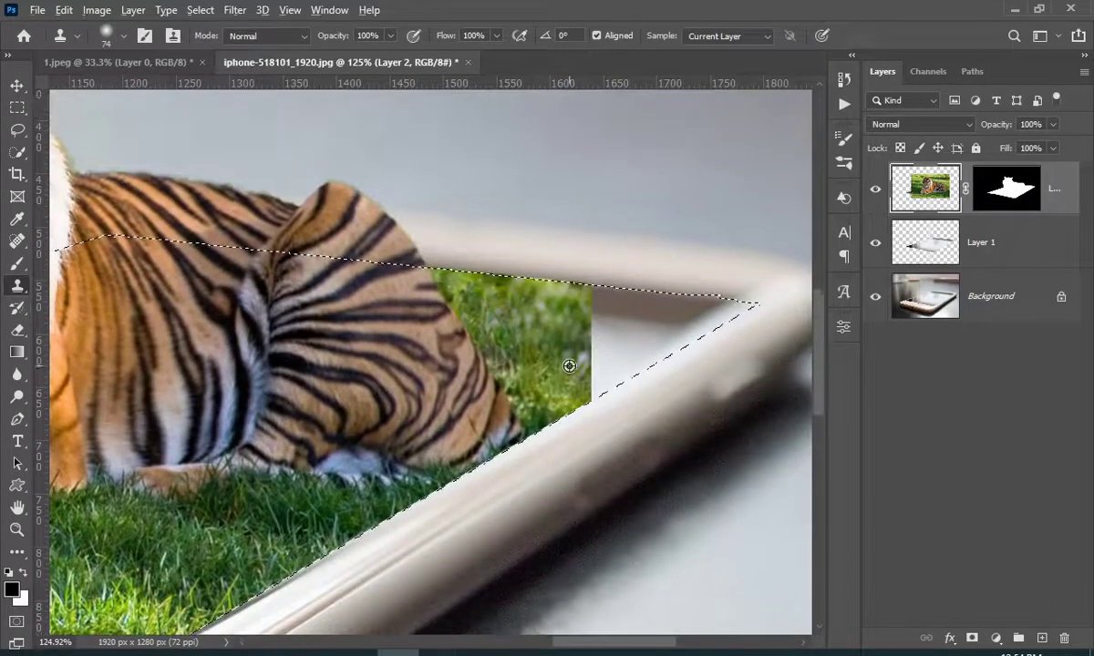
mouse_move(547, 383)
left_mouse_down()
mouse_move(600, 380)
mouse_move(598, 353)
mouse_move(626, 315)
mouse_move(636, 345)
mouse_move(688, 303)
mouse_move(731, 309)
mouse_move(615, 364)
mouse_move(716, 320)
left_mouse_up()
left_click(18, 529)
key("ctrl+0")
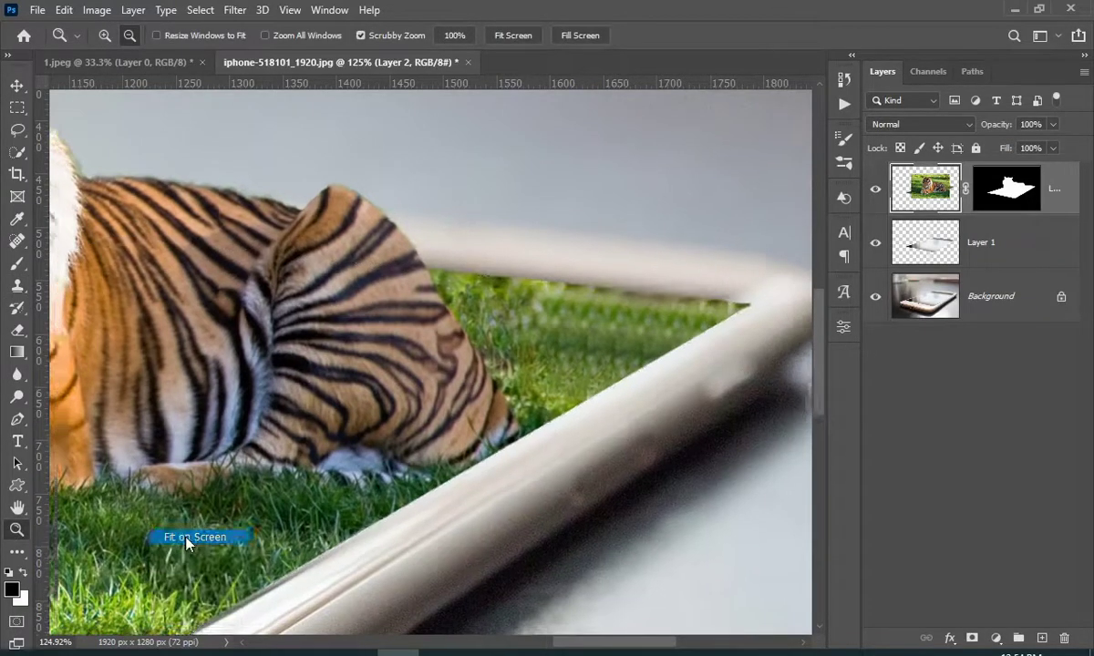
Add Layer 3 on top, set a 120 px brush at 6% flow, and deselect.
left_click(1042, 638)
left_click(1042, 639)
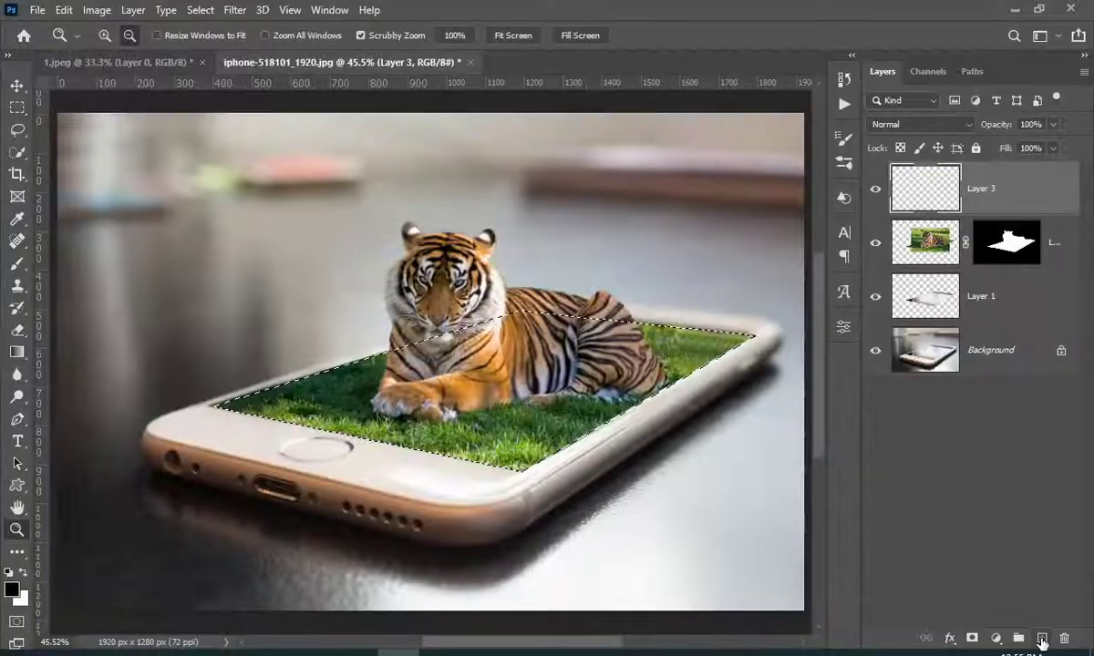
left_click(16, 263)
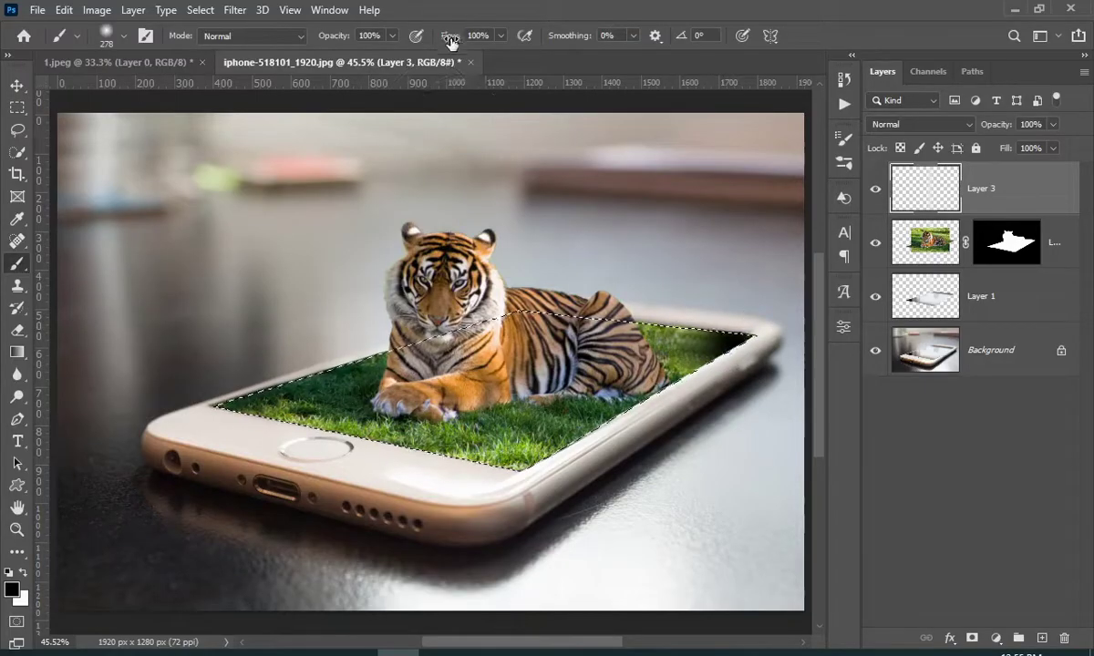
left_click_drag(451, 41, 441, 36)
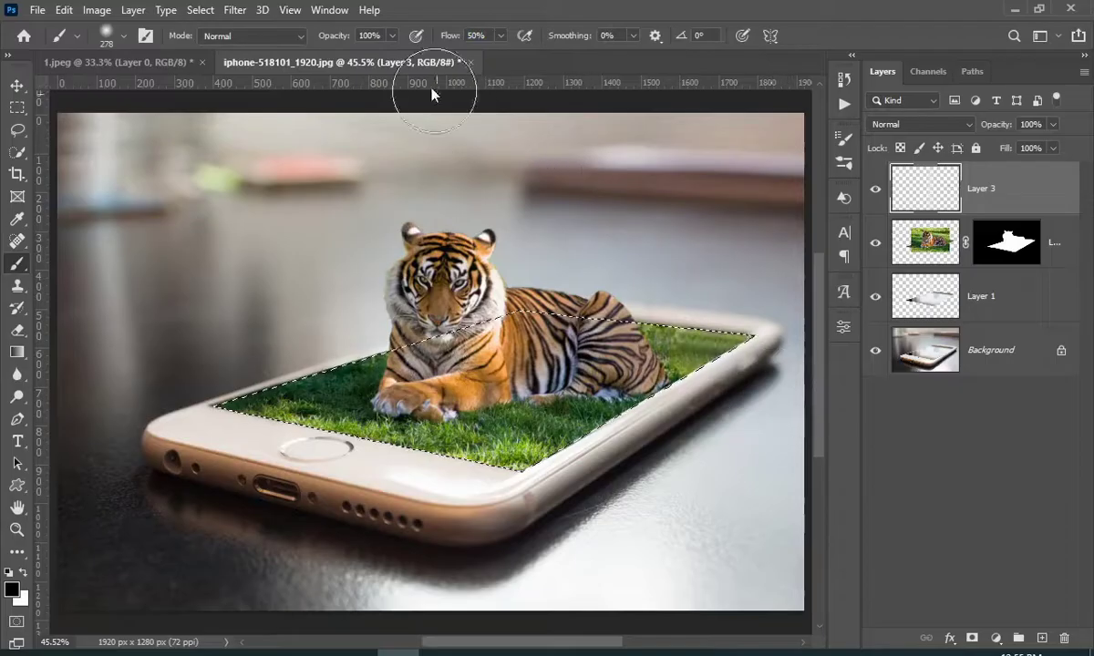
left_click_drag(450, 35, 407, 46)
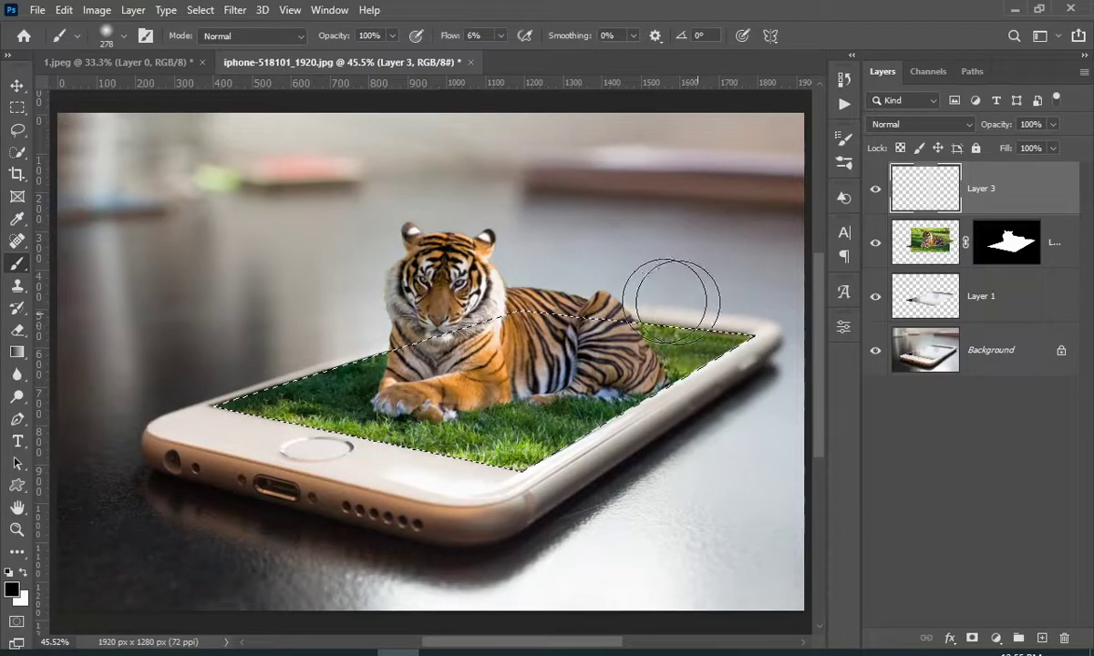
left_click_drag(725, 335, 706, 335)
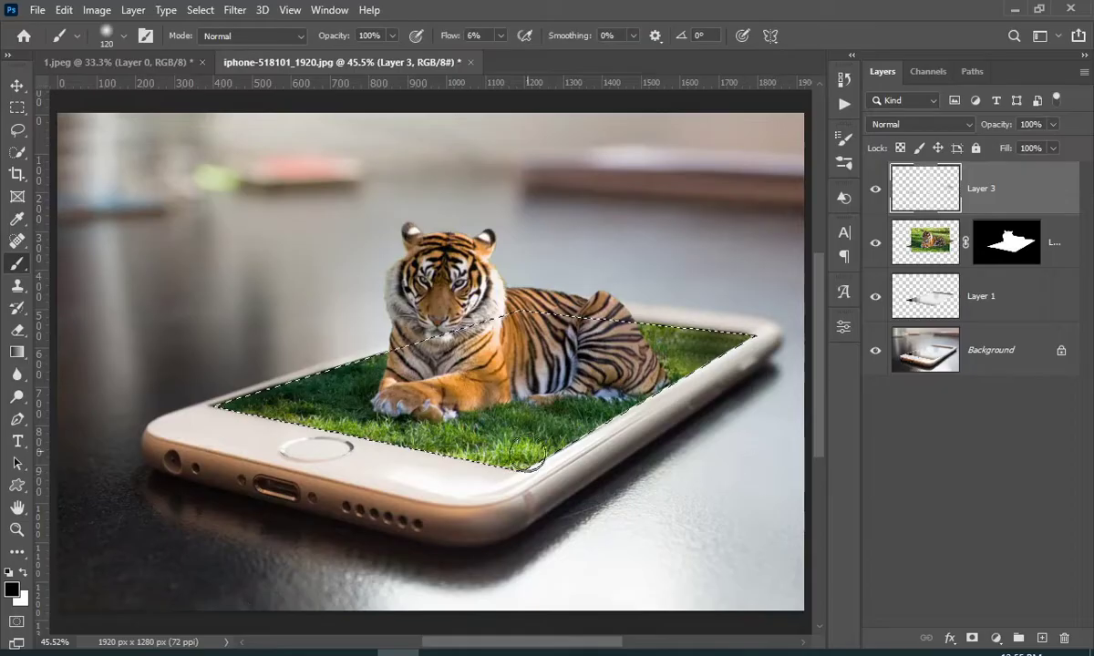
key("ctrl+d")
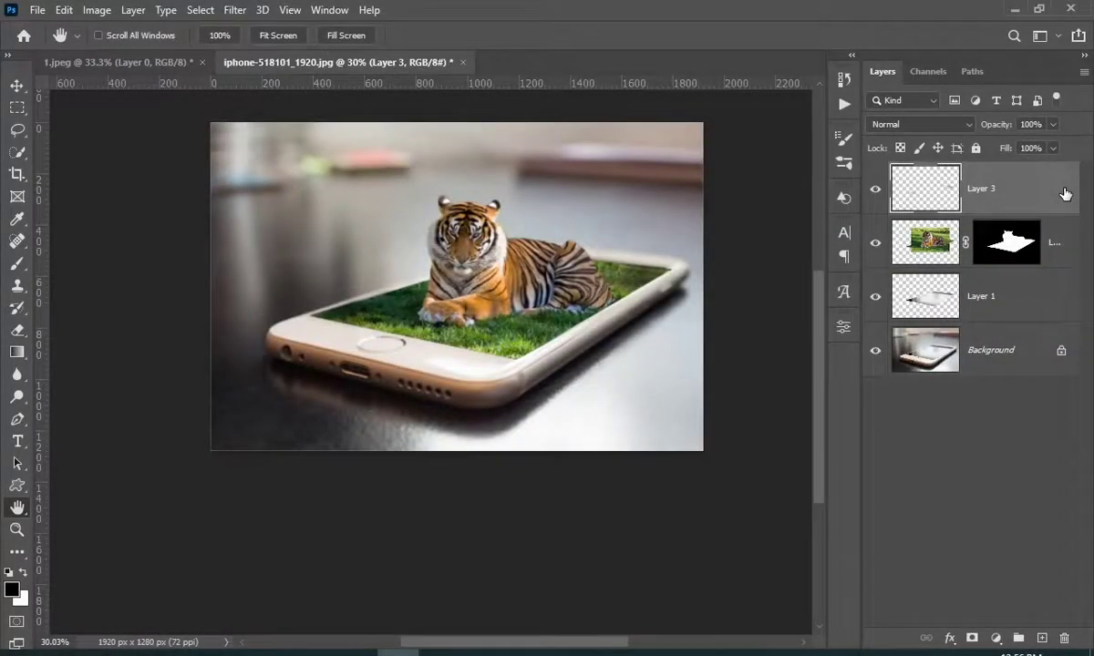
Stamp all visible layers into Layer 4 with Ctrl+Shift+Alt+E, then fit the image on screen.
key("ctrl+shift+alt+e")
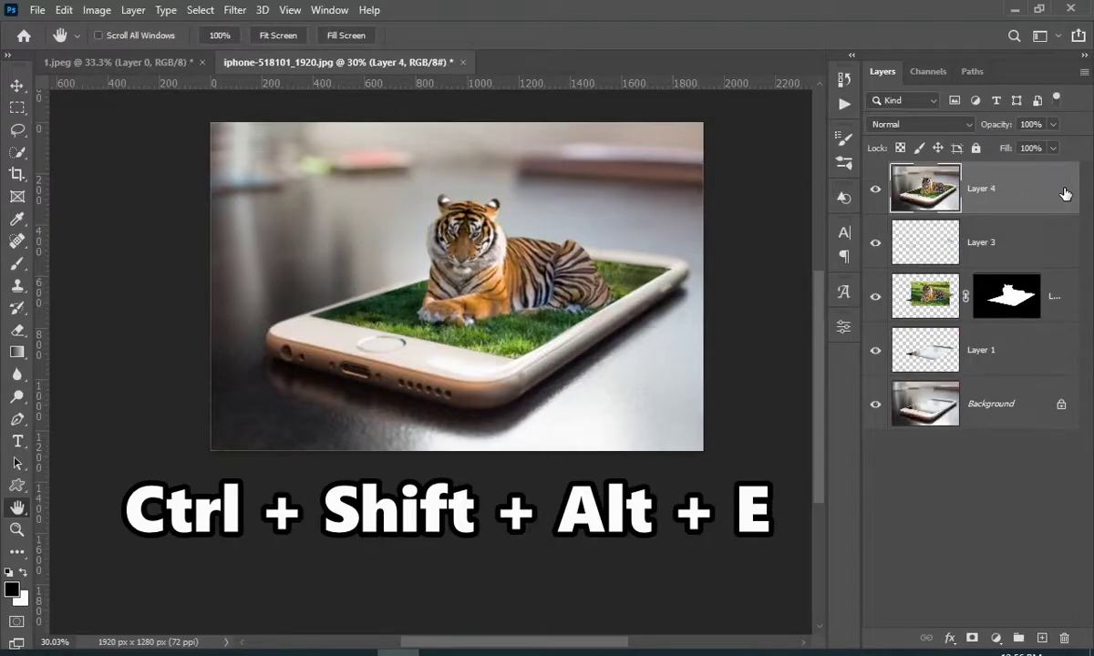
left_click(16, 528)
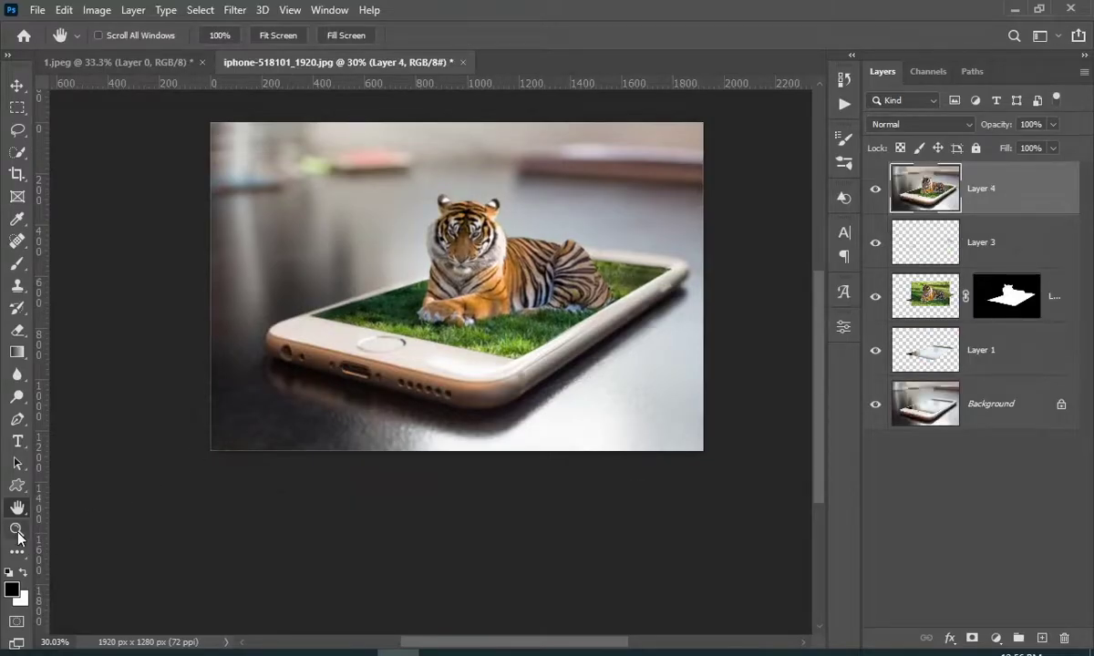
right_click(300, 387)
left_click(335, 392)
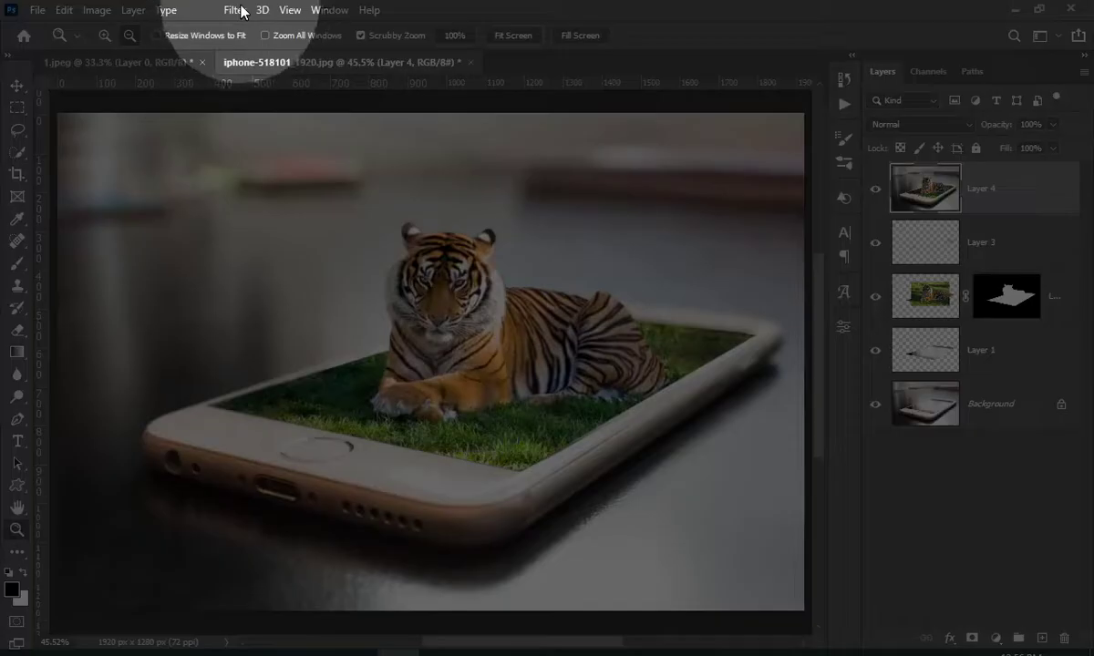
Open the Camera Raw filter on Layer 4 and lower Exposure to -0.35.
left_click(234, 10)
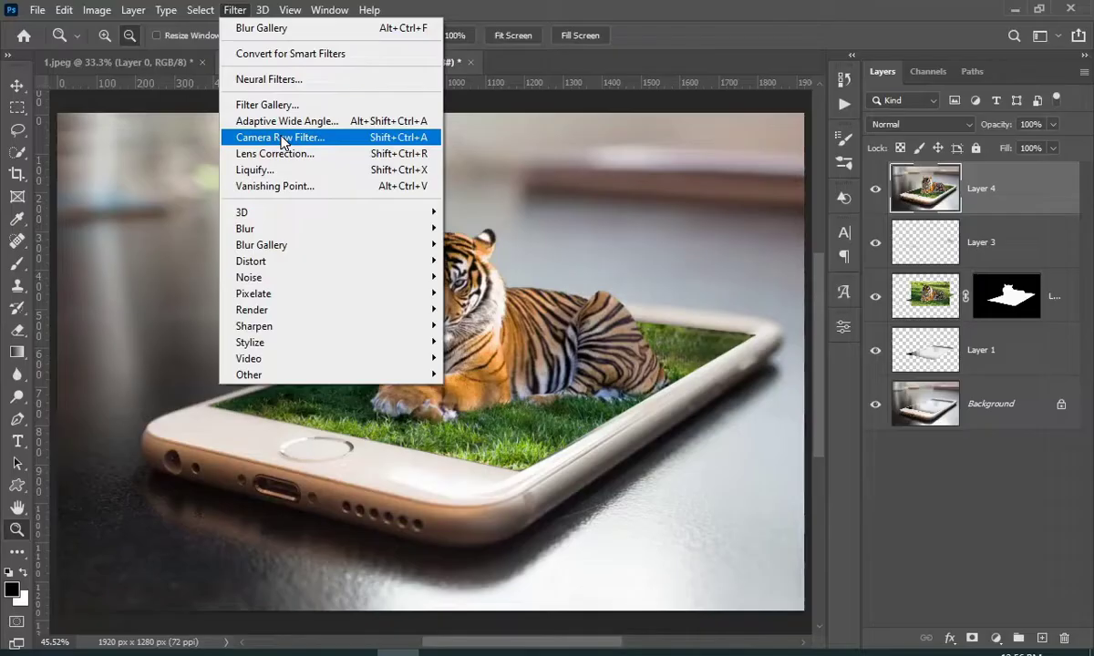
left_click(270, 139)
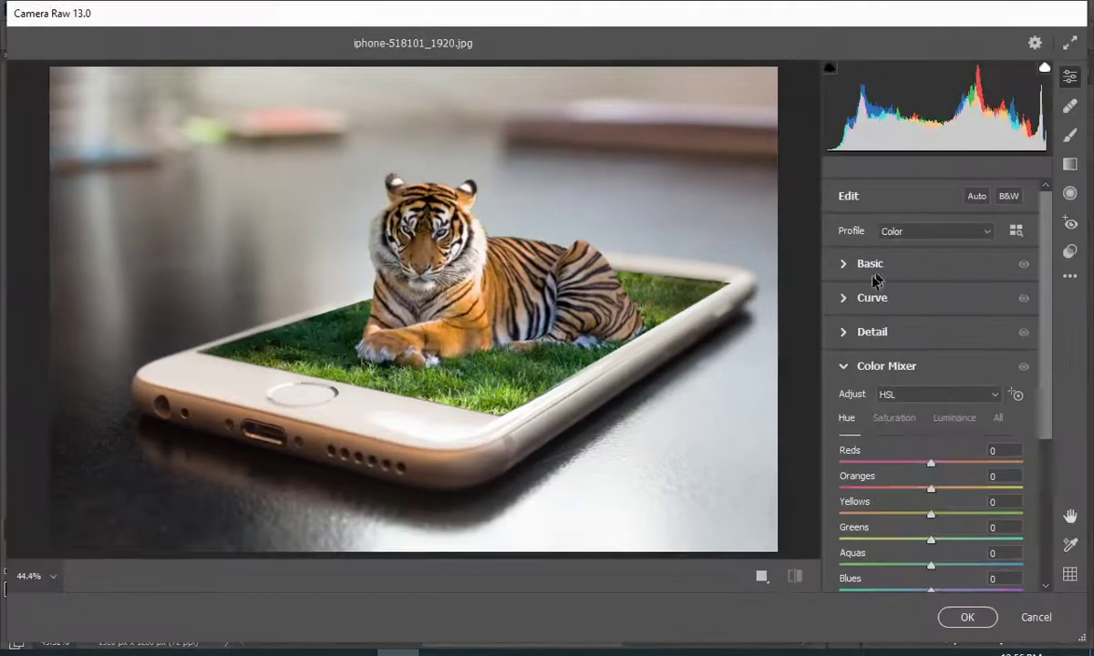
left_click(870, 269)
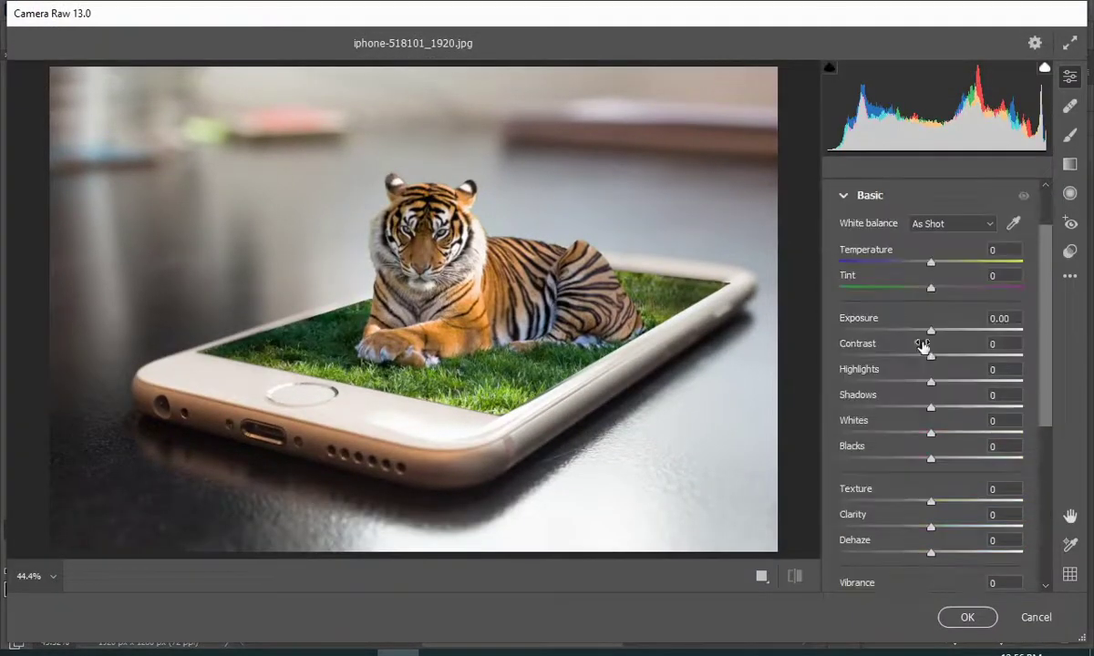
left_click_drag(932, 332, 946, 463)
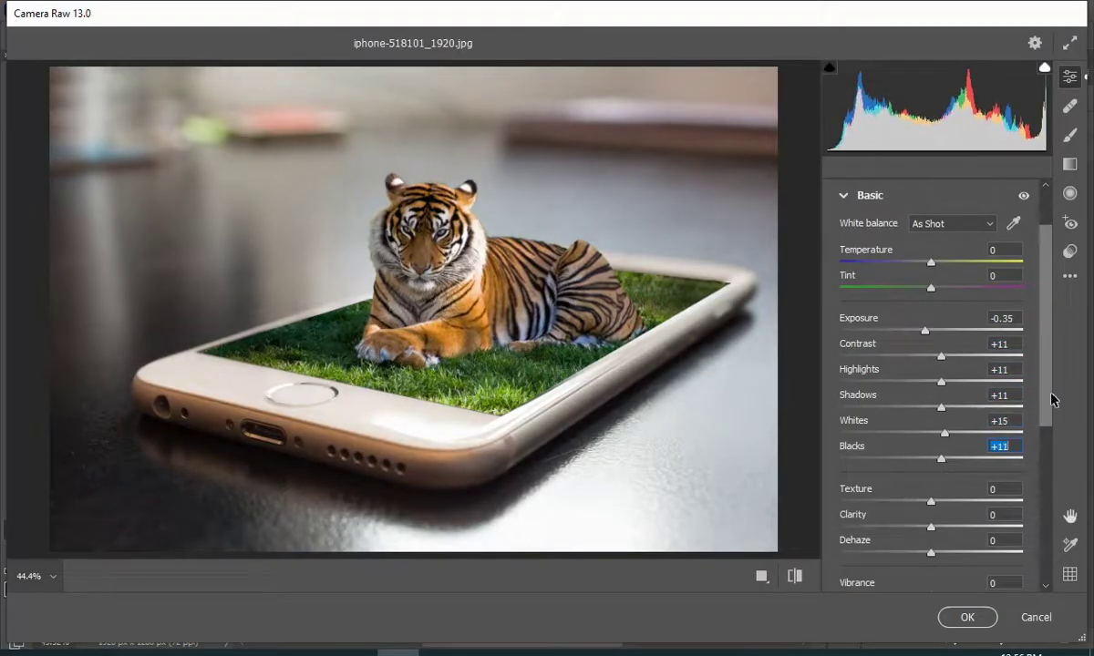